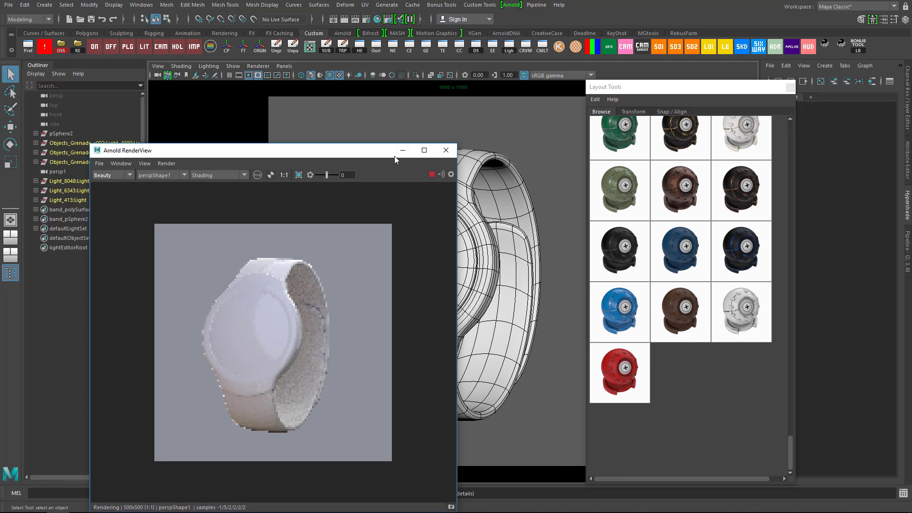
- Move the render view clear of the watch model and reference the matte yellow material SSP_242866 from the library
left_click_drag(390, 151, 330, 138)
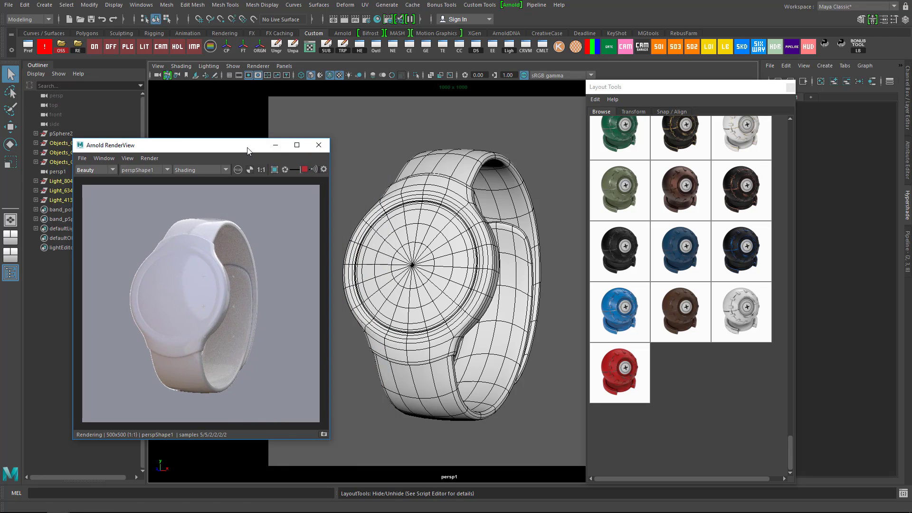
left_click_drag(247, 150, 211, 144)
left_click_drag(789, 455, 798, 240)
right_click(750, 245)
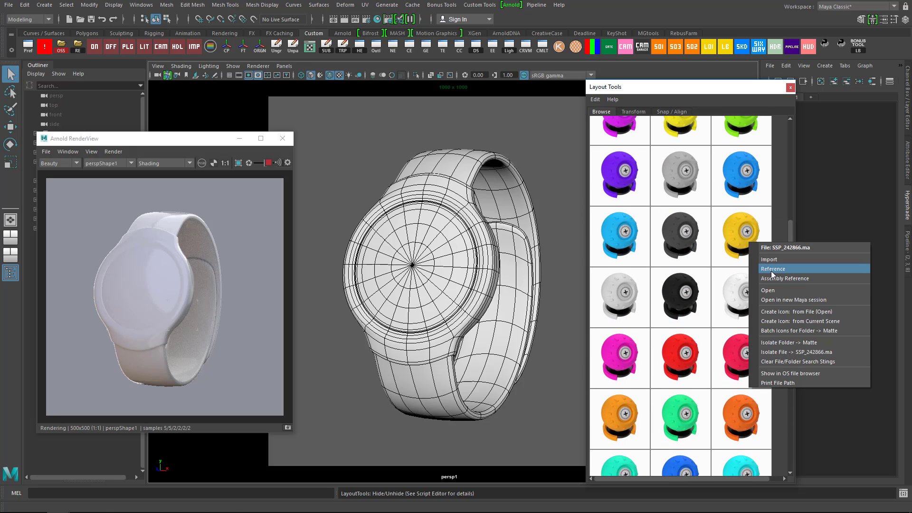
left_click(772, 269)
- Assign the existing material SSP_242866 to the watch body
right_click(740, 237)
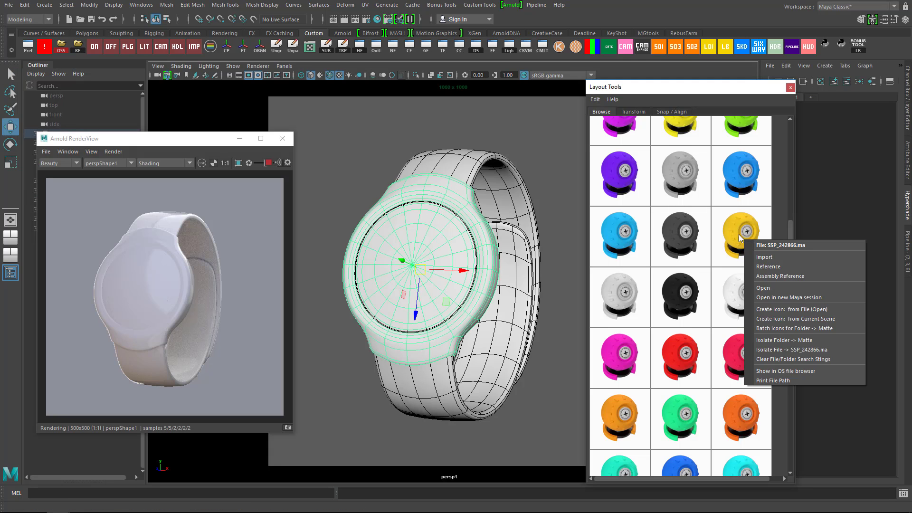
left_click(429, 247)
right_click(481, 229)
mouse_move(474, 492)
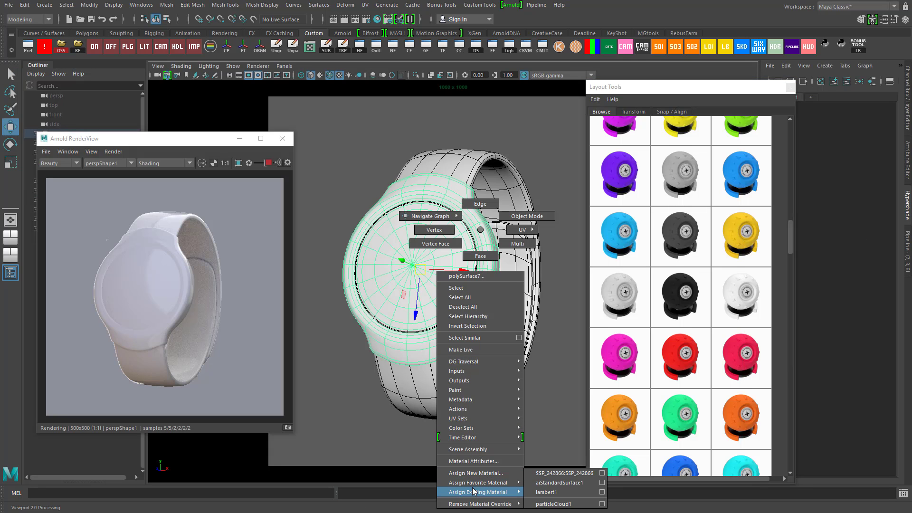
left_click(552, 473)
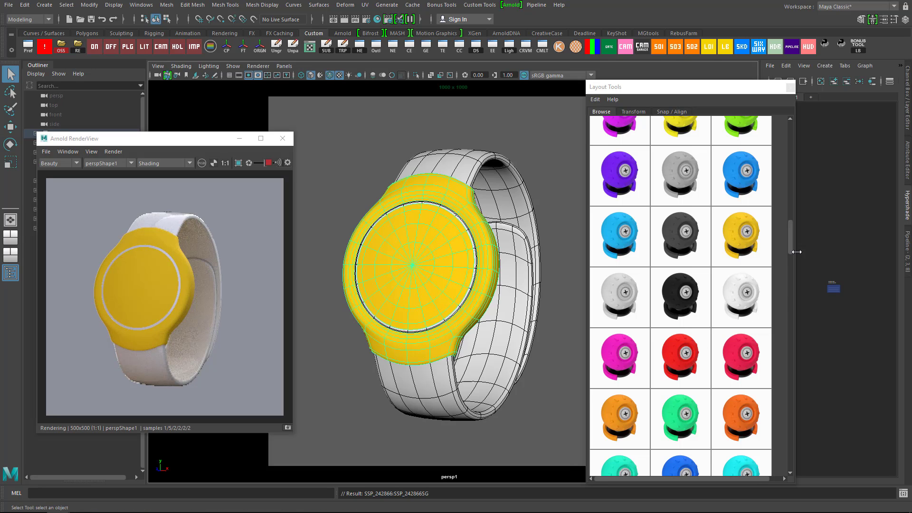
- Reference the glossy yellow plastic material SSP_799883 from the library and assign it to the watch body
left_click_drag(792, 237, 779, 368)
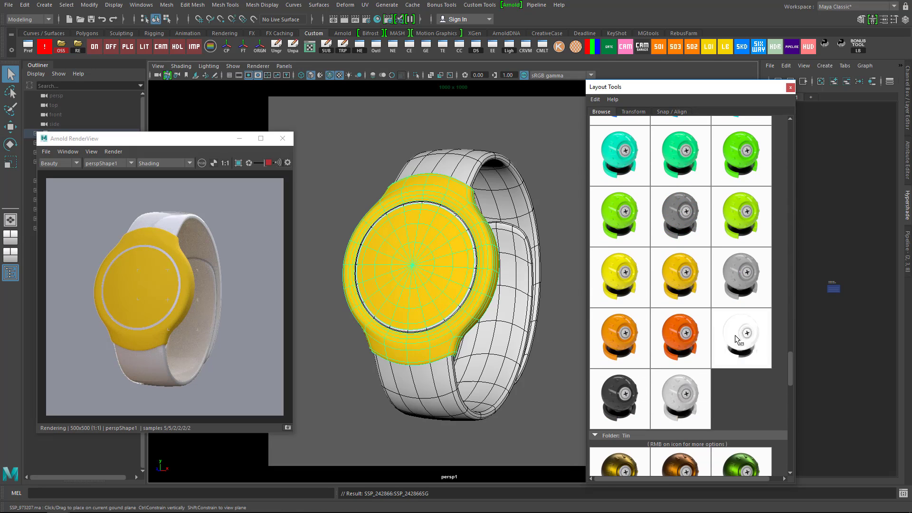
right_click(737, 340)
left_click(698, 302)
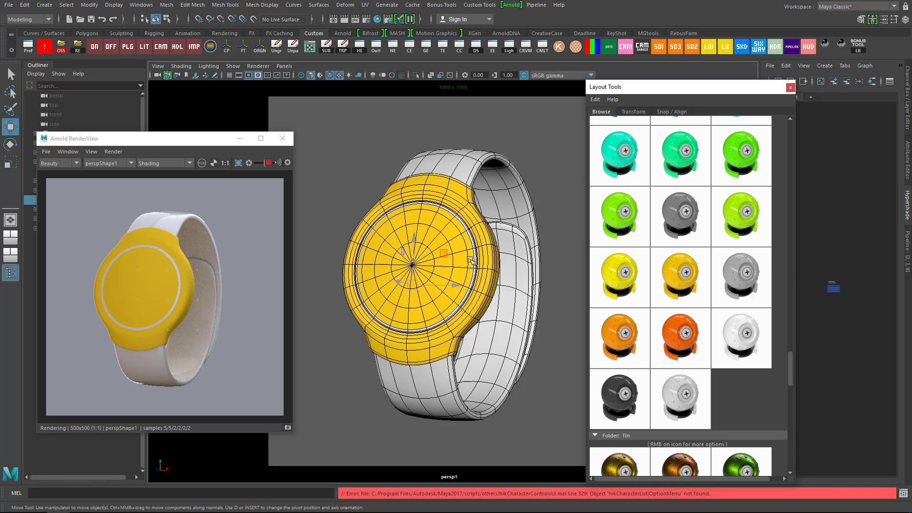
left_click(482, 233)
right_click_drag(483, 230, 576, 471)
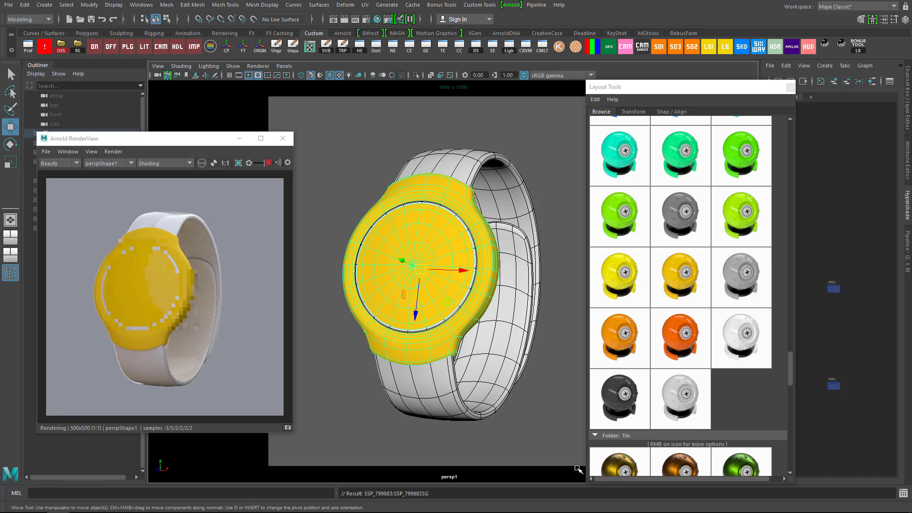
- Reference the red plastic material SSP_028247 and assign it to the thin ring on the watch face
left_click(466, 297)
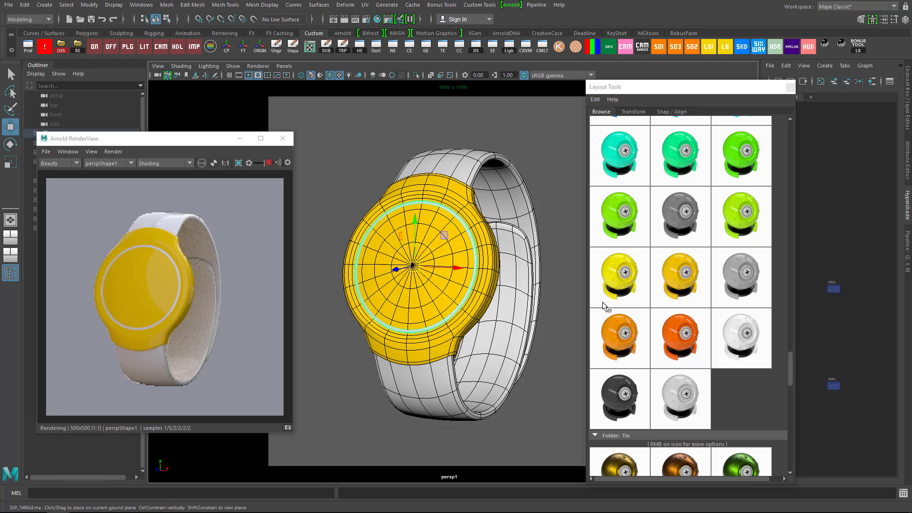
scroll(677, 303, "up", 5)
right_click(642, 251)
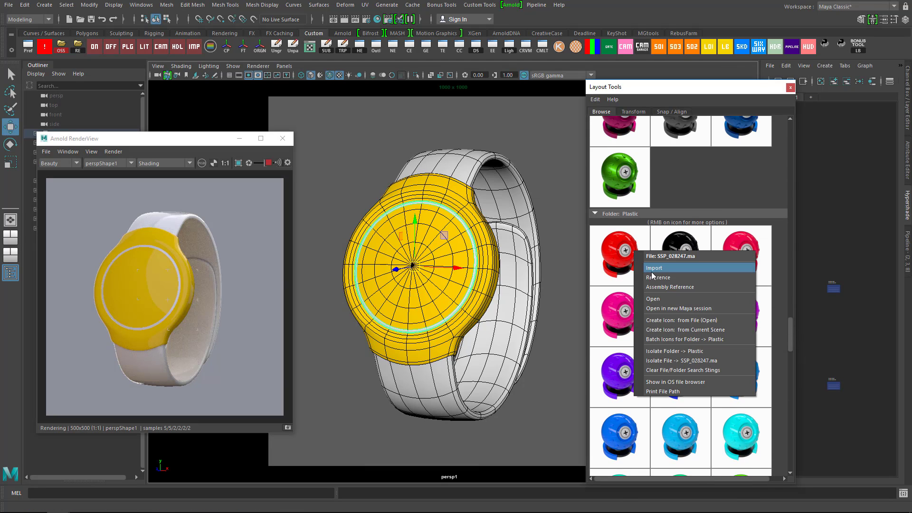
left_click(656, 279)
left_click(464, 300)
right_click(463, 300)
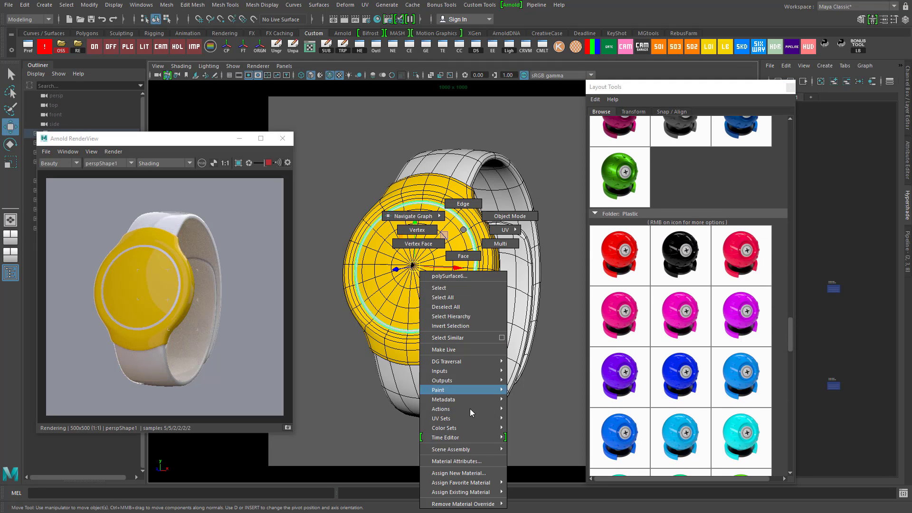
mouse_move(484, 492)
left_click(547, 454)
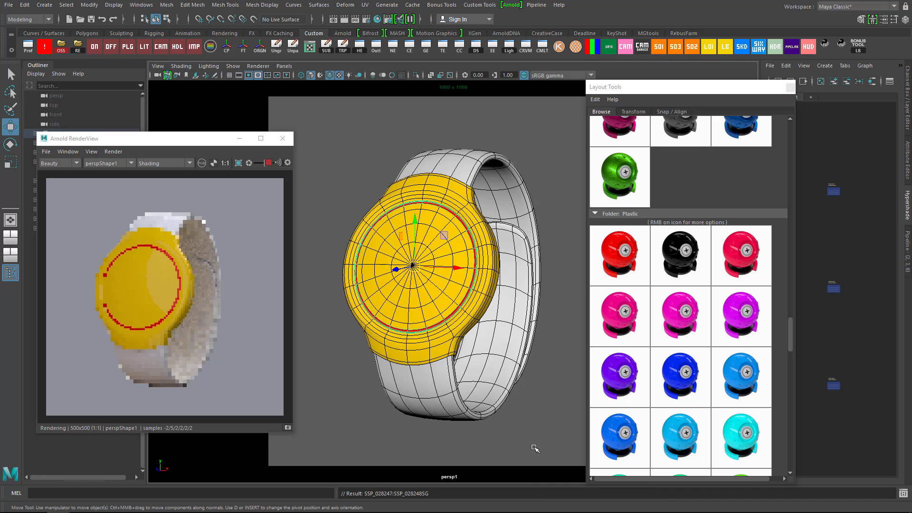
- Reference the black plastic material SSP_059480 and assign it to the thin ring on the watch face
right_click(671, 262)
left_click(691, 288)
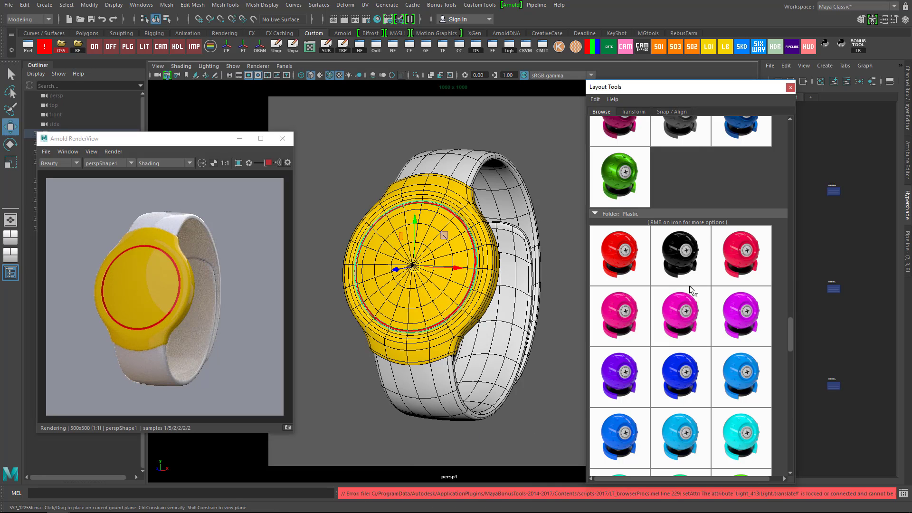
right_click(462, 303)
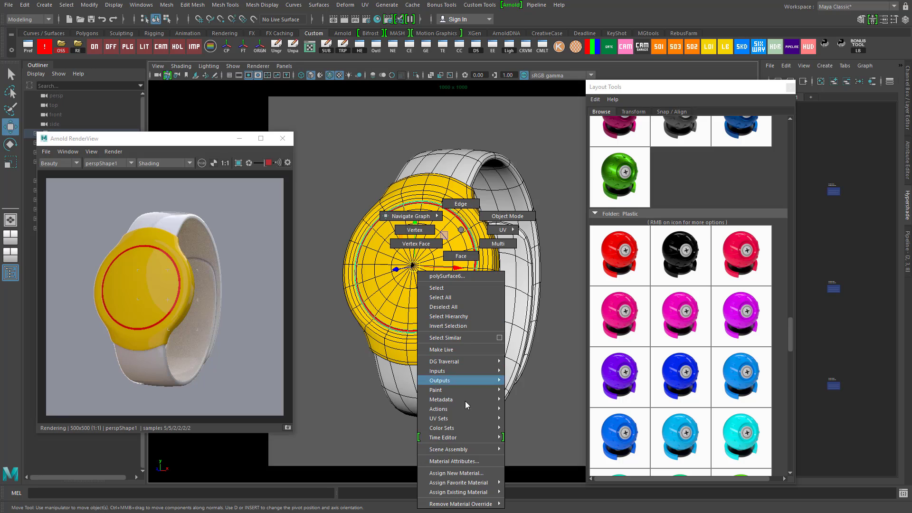
mouse_move(485, 492)
left_click(535, 454)
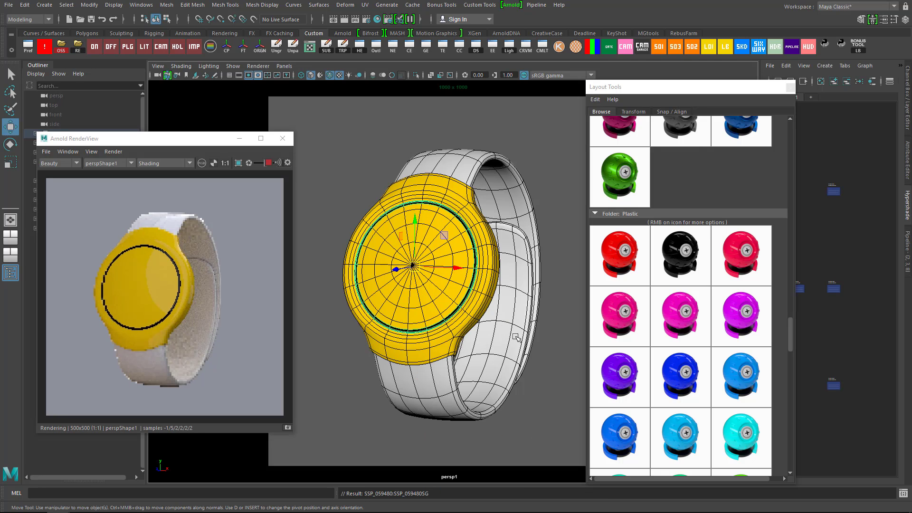
- Reference the purple plastic material SSP_222582 from the library and assign it to the watch band
scroll(689, 267, "down", 3)
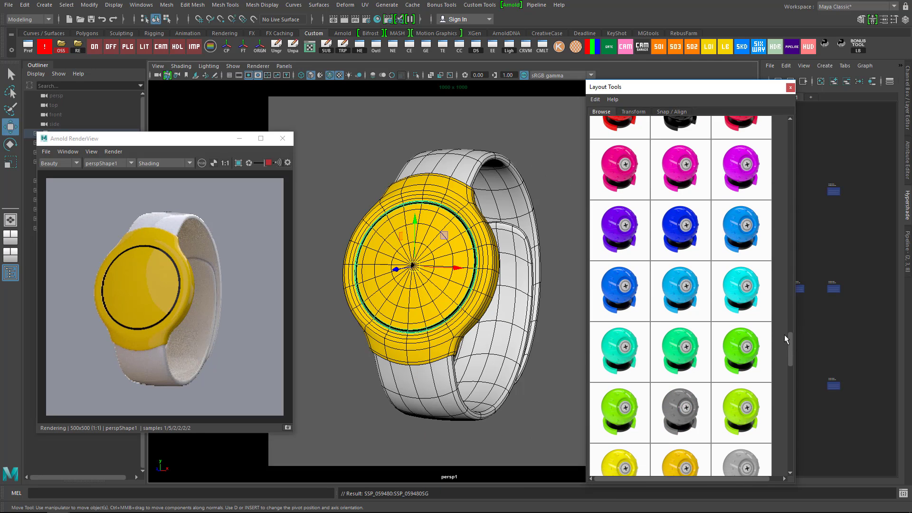
right_click(631, 233)
left_click(652, 259)
right_click(523, 230)
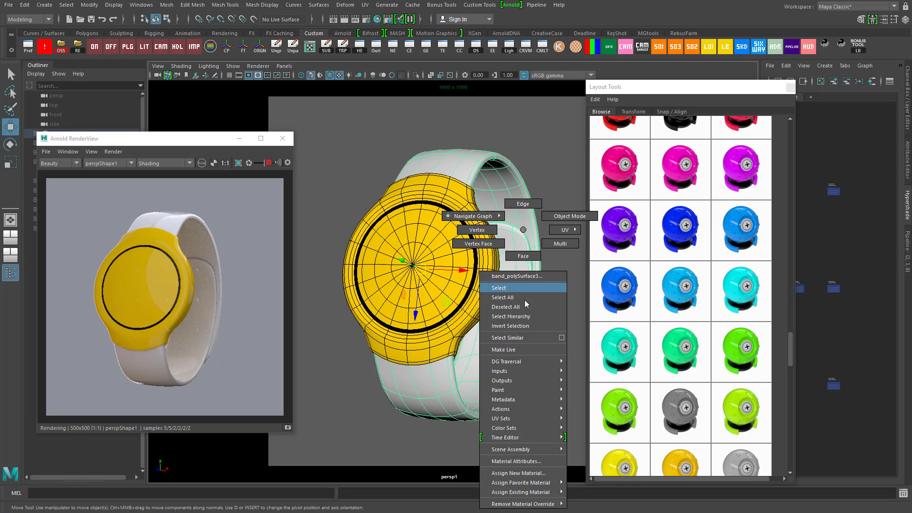
mouse_move(532, 493)
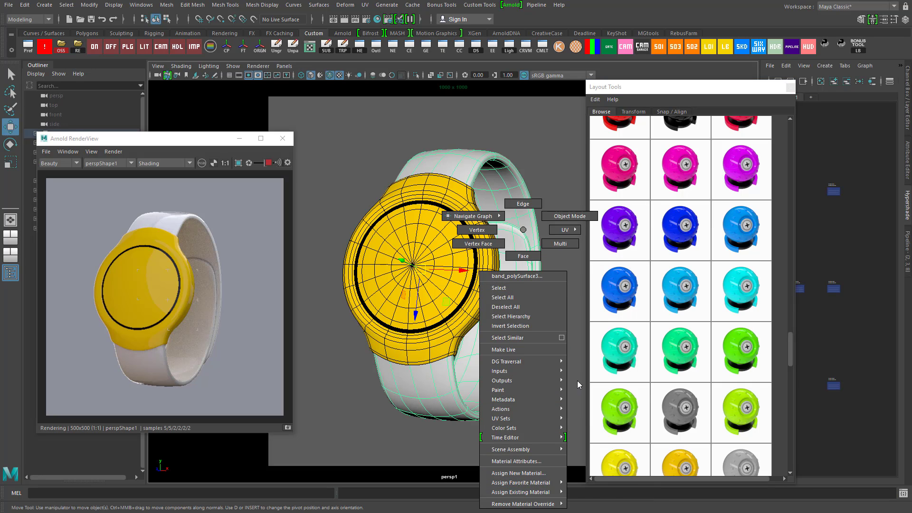
right_click(617, 251)
left_click(553, 268)
right_click(501, 230)
mouse_move(532, 492)
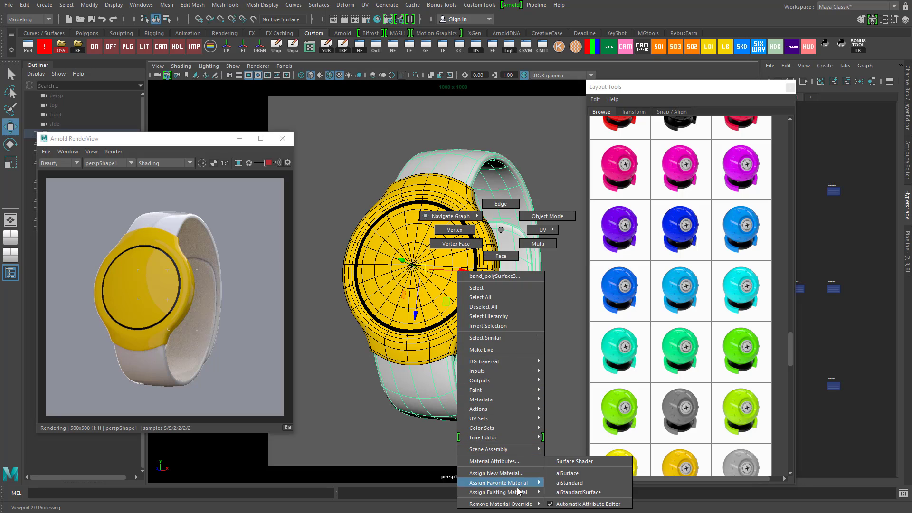
left_click(579, 454)
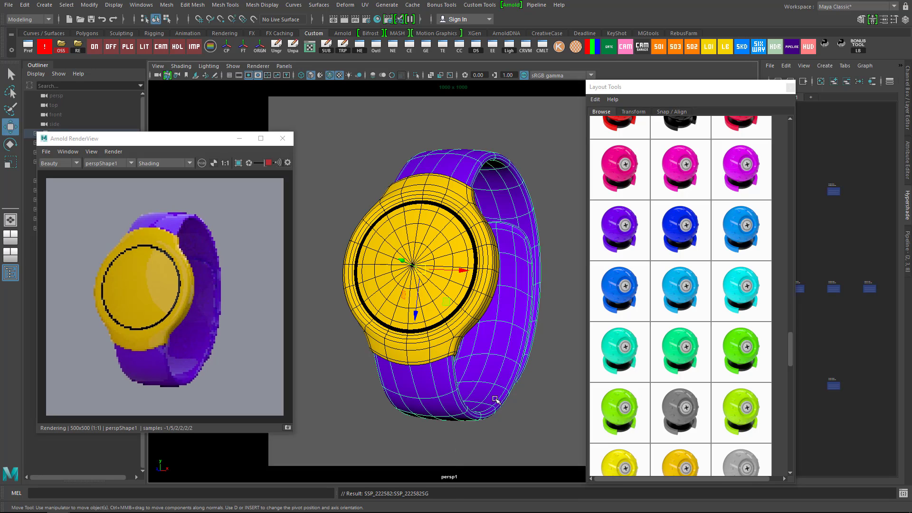
- Graph the watch body's material in Hypershade and assign that yellow SSP_799883 material to the watch band
left_click(360, 390)
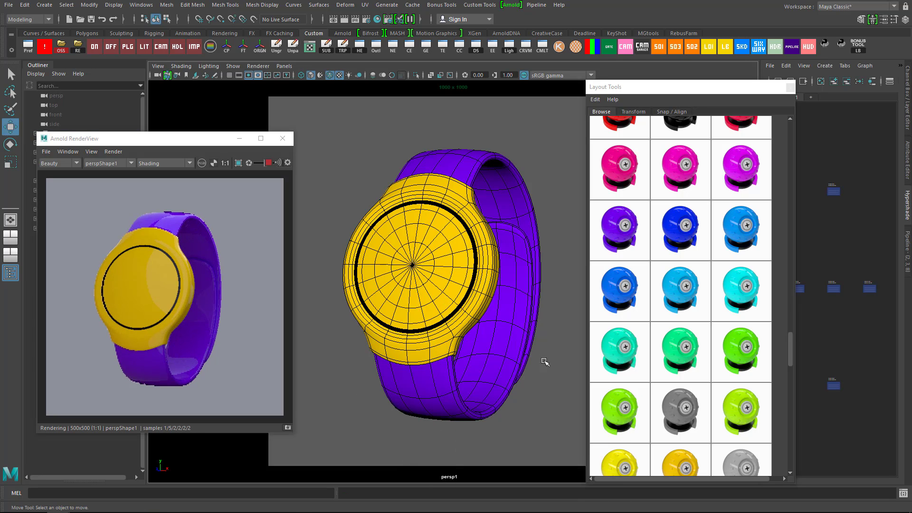
left_click(488, 293)
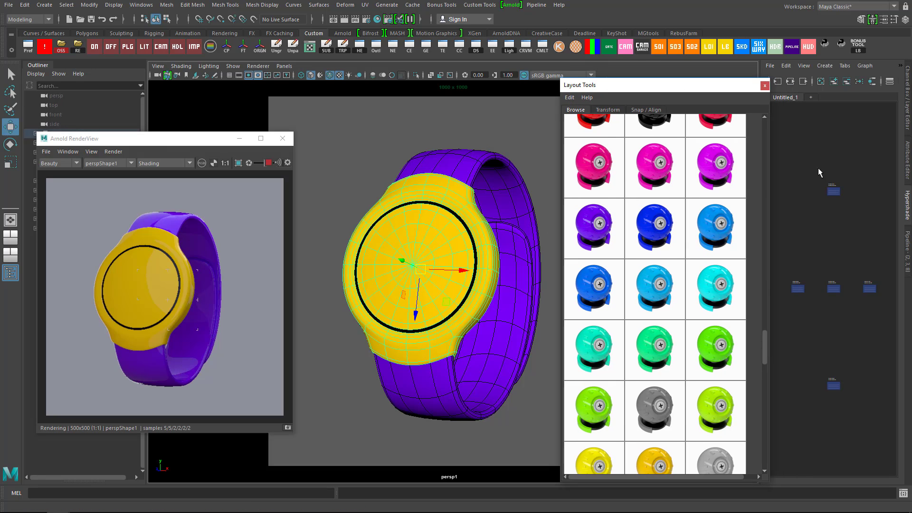
left_click(522, 246)
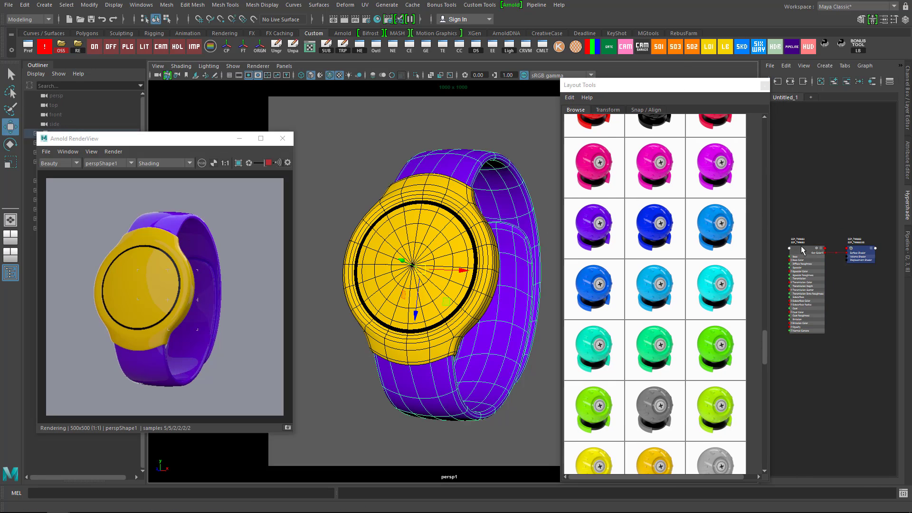
left_click(498, 261)
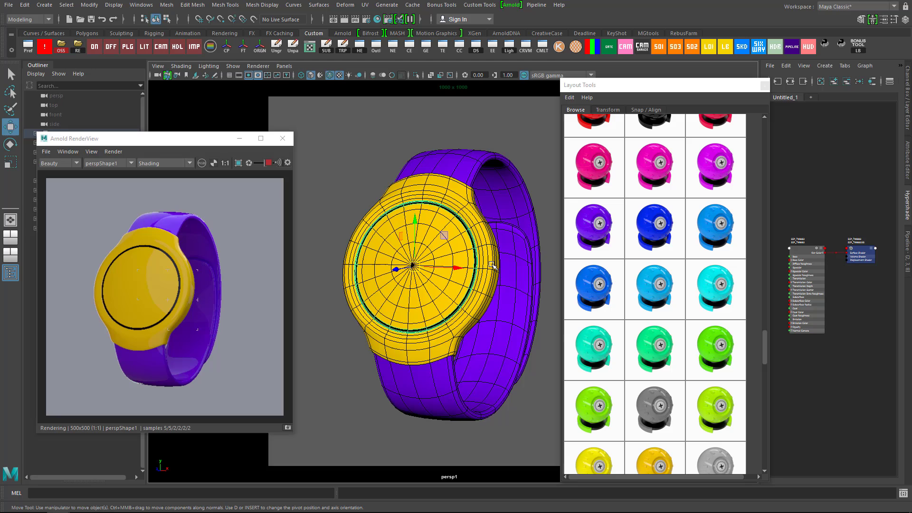
right_click(797, 253)
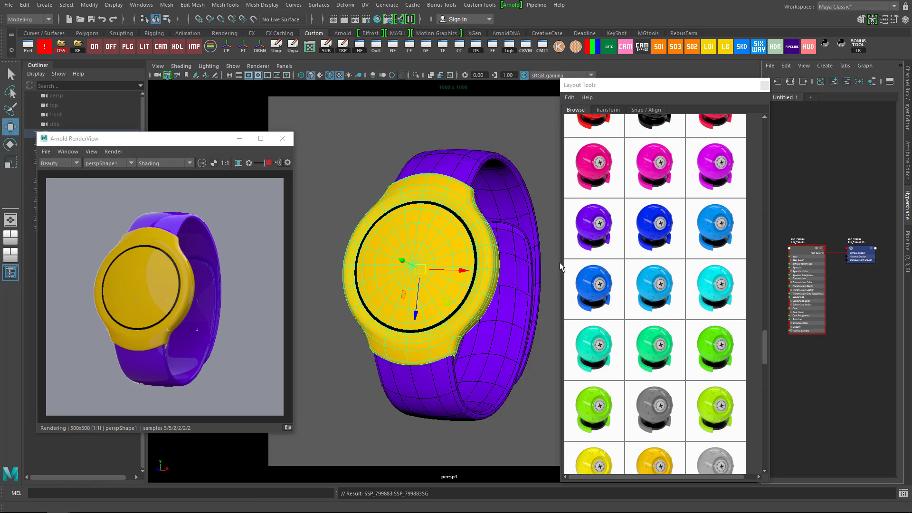
left_click(540, 256)
right_click_drag(799, 249, 799, 220)
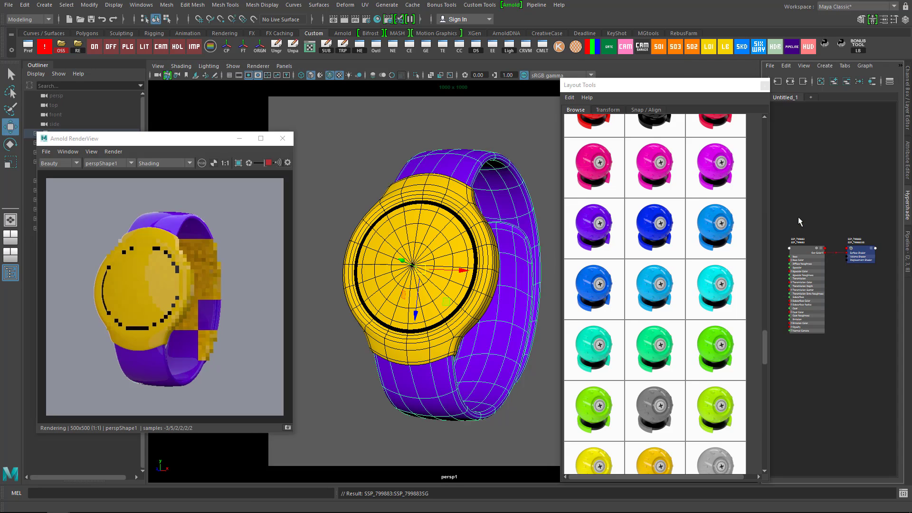
- Assign the purple plastic material SSP_222582 to the watch body
left_click(469, 281)
right_click(592, 237)
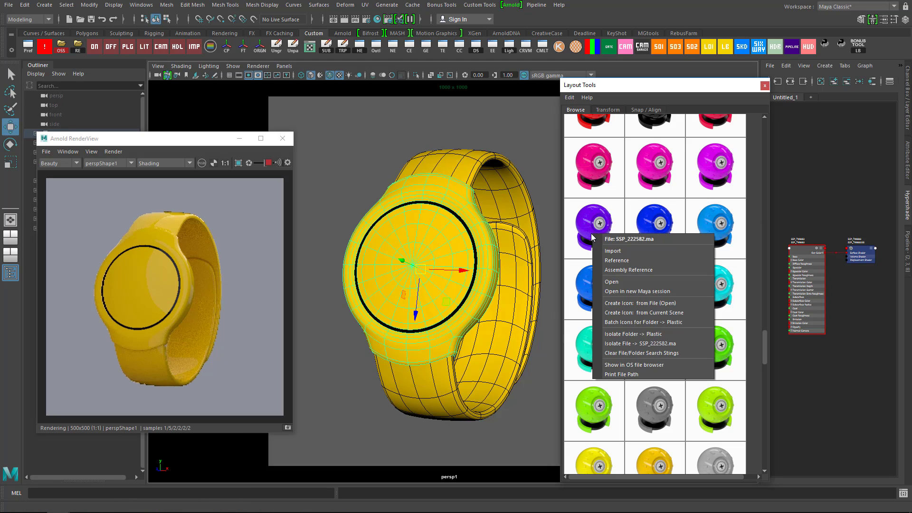
right_click_drag(499, 268, 549, 447)
- Assign the yellow plastic material SSP_799883 to the thin ring on the watch face
left_click(473, 280)
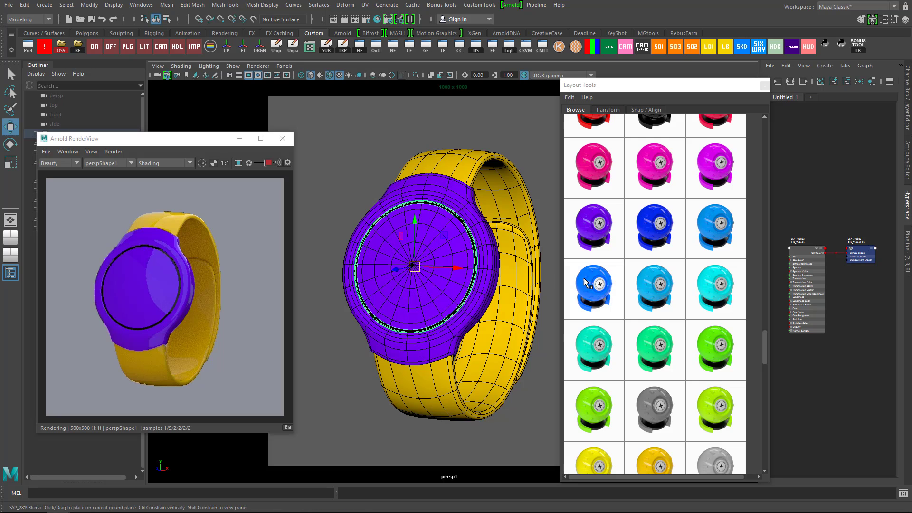
right_click(645, 459)
left_click(645, 456)
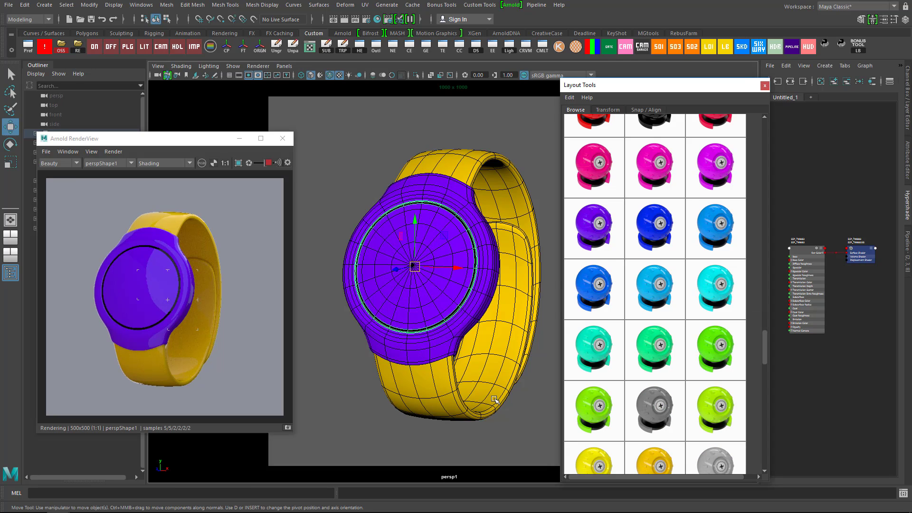
right_click_drag(460, 232, 552, 470)
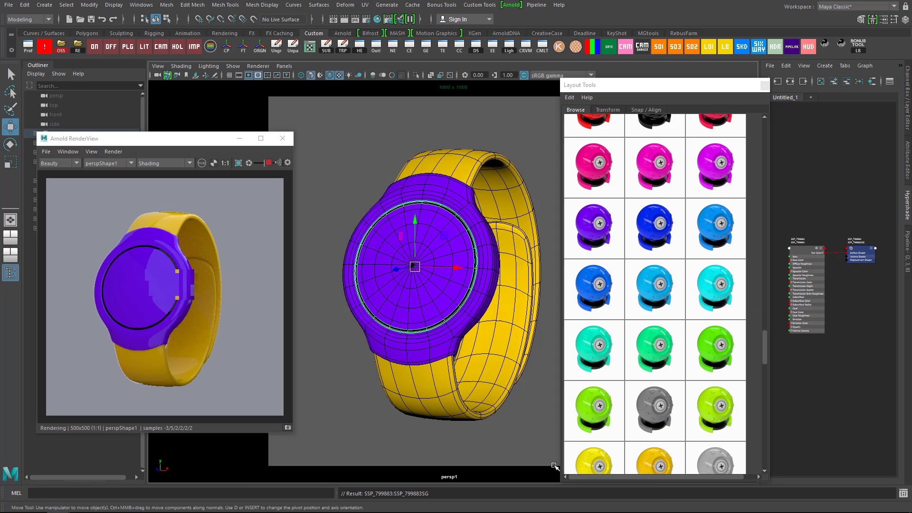
- Open the attributes of the watch body's SSP_222582 material and set its specular roughness to 0.227
left_click(374, 413)
left_click(447, 277)
key("ctrl+a")
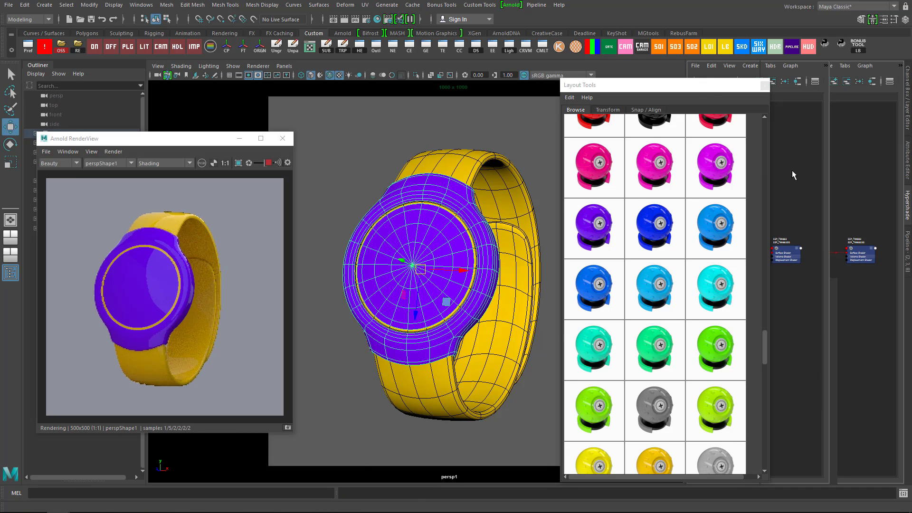
left_click_drag(715, 86, 639, 92)
left_click(828, 83)
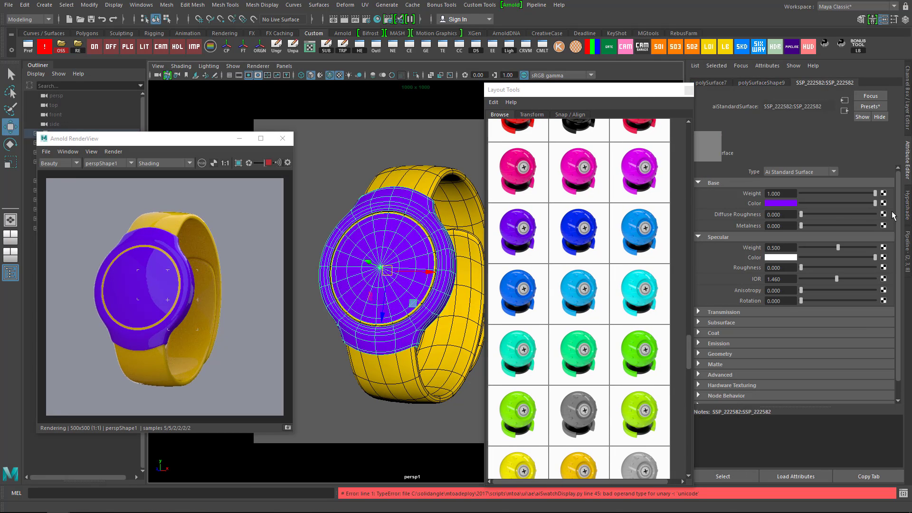
left_click_drag(801, 267, 818, 267)
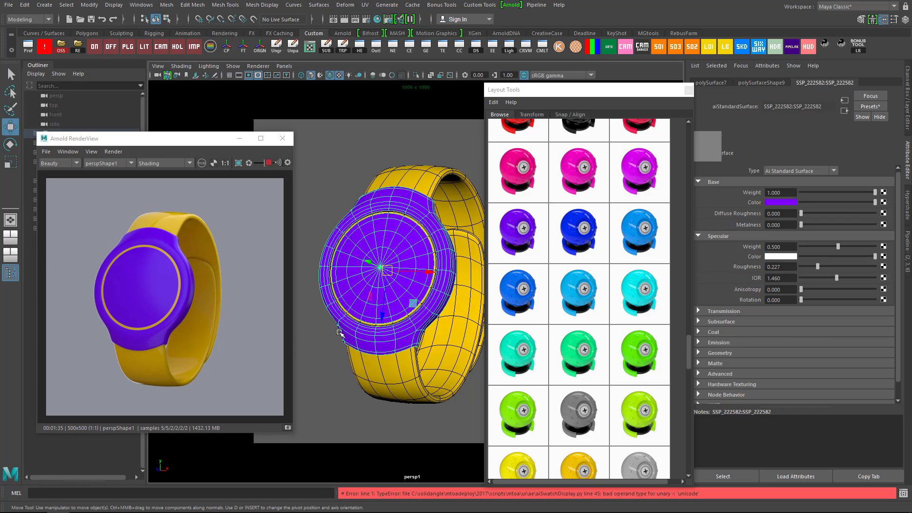
- Store a snapshot of the current purple and yellow watch render and collapse the snapshot display
left_click(288, 428)
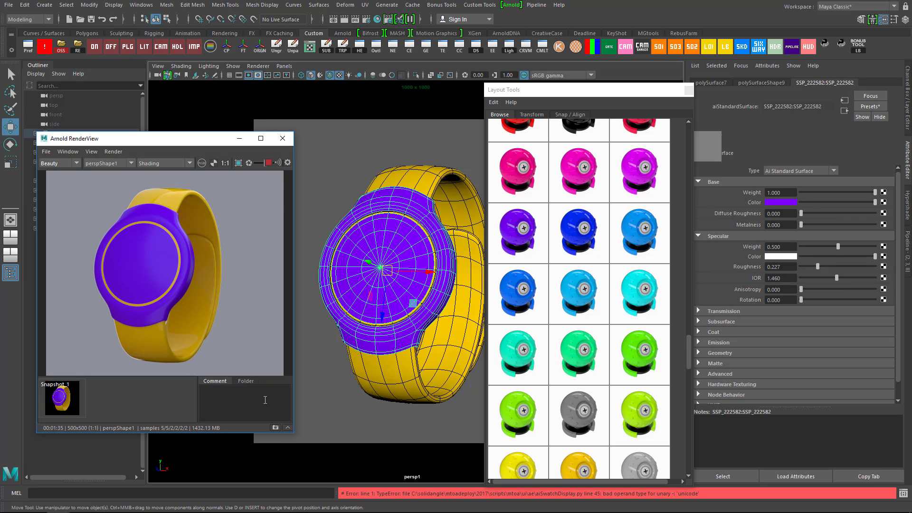
left_click(288, 428)
- Reference the crimson plastic material SSP_061782 from the library and assign it to the watch body
left_click_drag(687, 354, 693, 327)
right_click(644, 261)
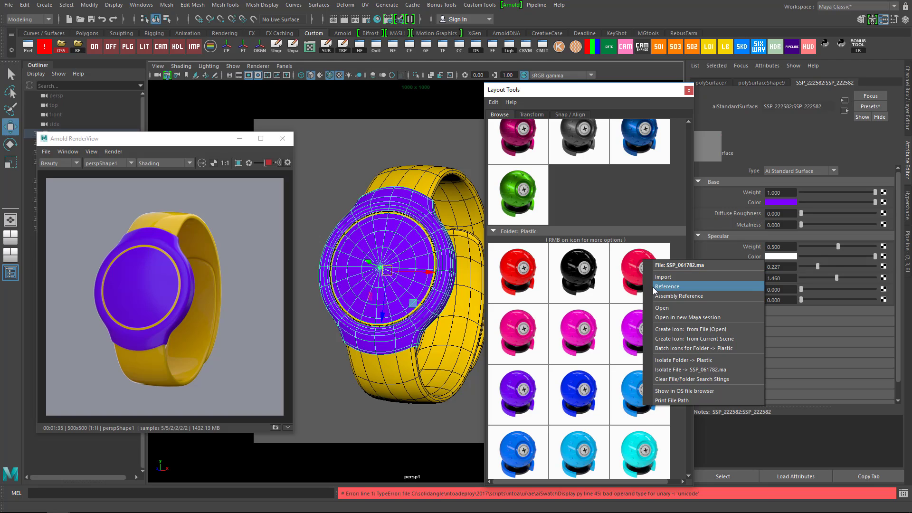
left_click(667, 287)
right_click_drag(440, 230, 516, 445)
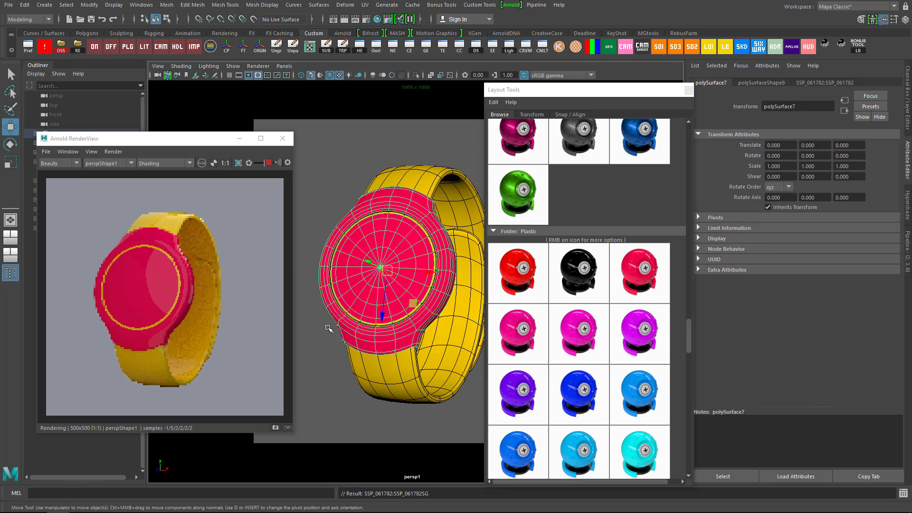
- Reference the light plastic material SSP_982765 from the library and assign it to the watch band
left_click(357, 386)
left_click_drag(687, 340, 686, 370)
right_click(585, 346)
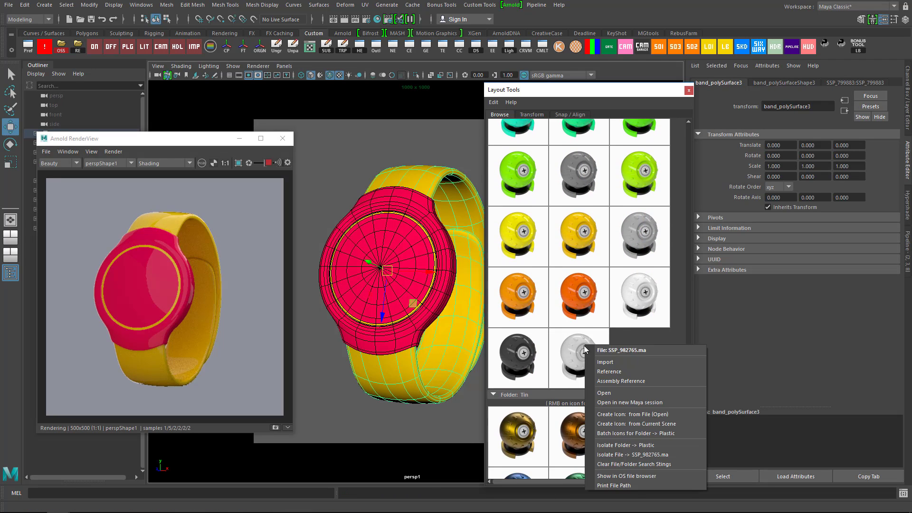
left_click(610, 373)
right_click_drag(424, 368, 517, 470)
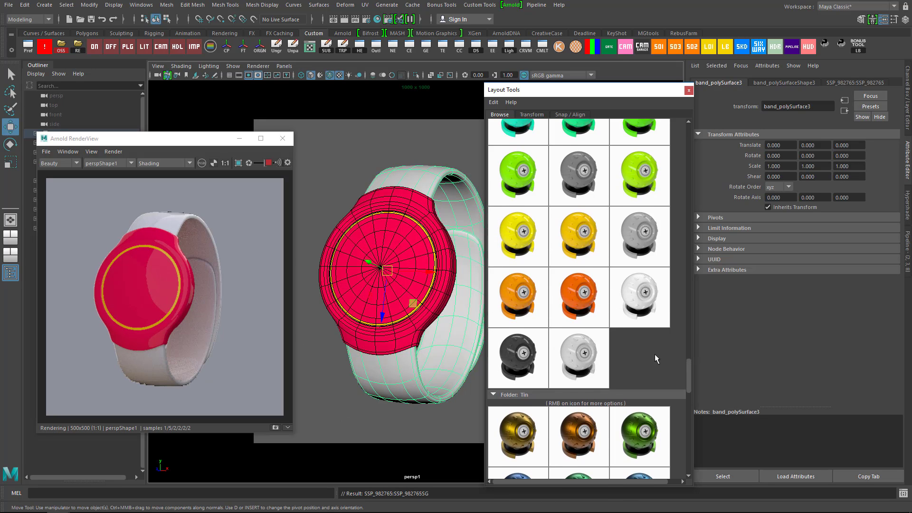
- Assign the existing light plastic material SSP_982765 to the thin ring on the watch face
left_click(432, 284)
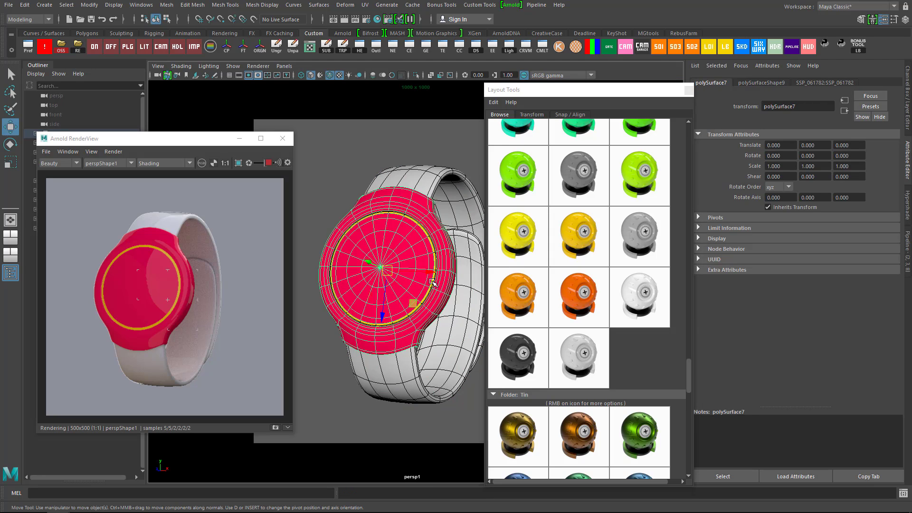
left_click(337, 249)
right_click_drag(330, 339, 414, 472)
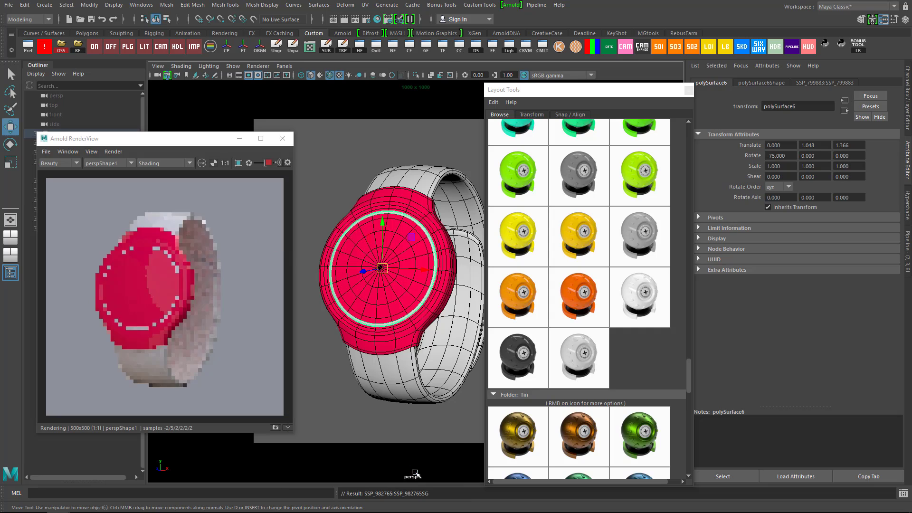
left_click(317, 422)
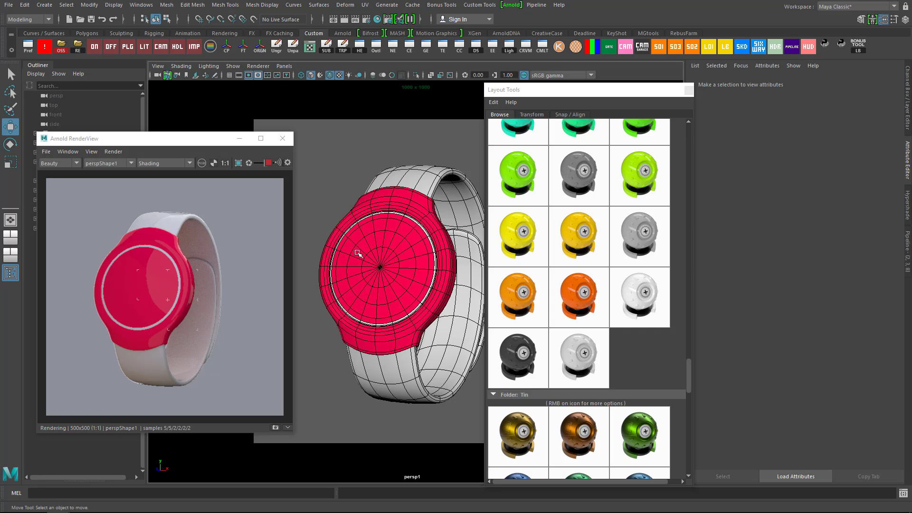
- Set the specular roughness of the body's SSP_061782 material to 0.221 and of the band's SSP_982765 material to 0.247
left_click(386, 217)
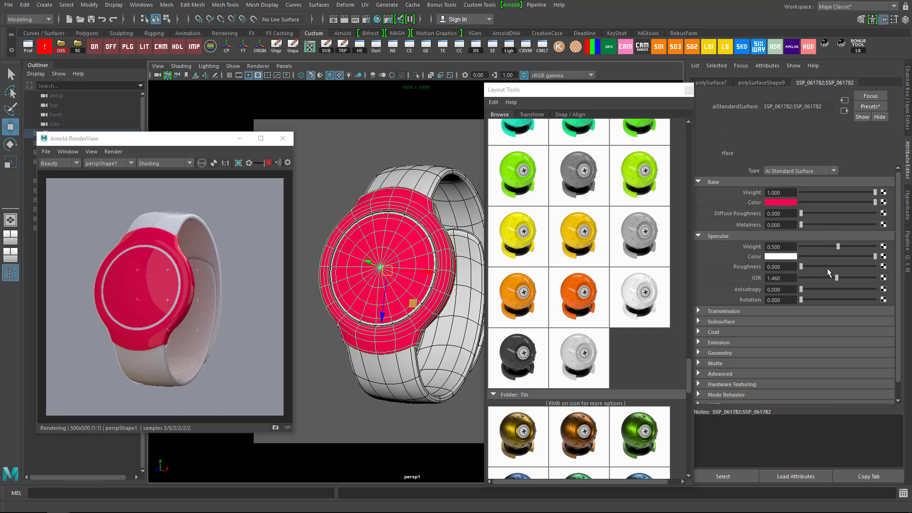
left_click_drag(824, 267, 821, 268)
left_click(472, 176)
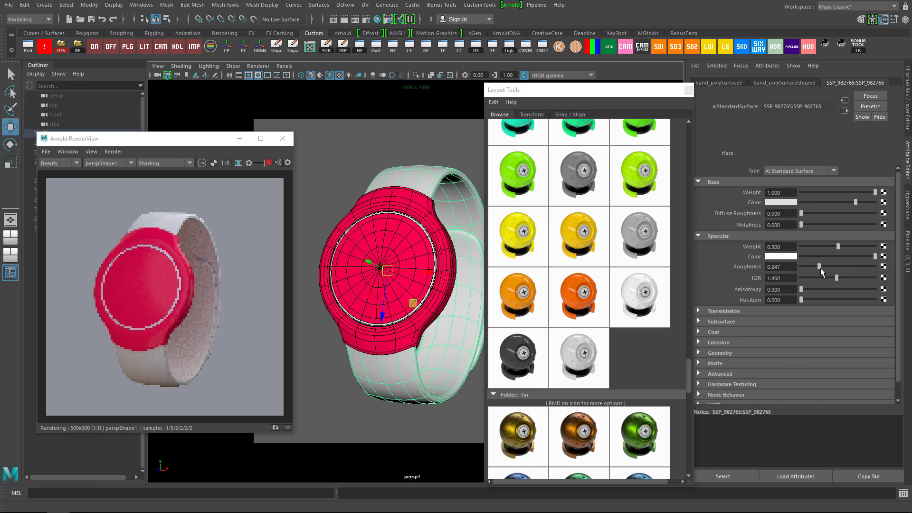
left_click(482, 134)
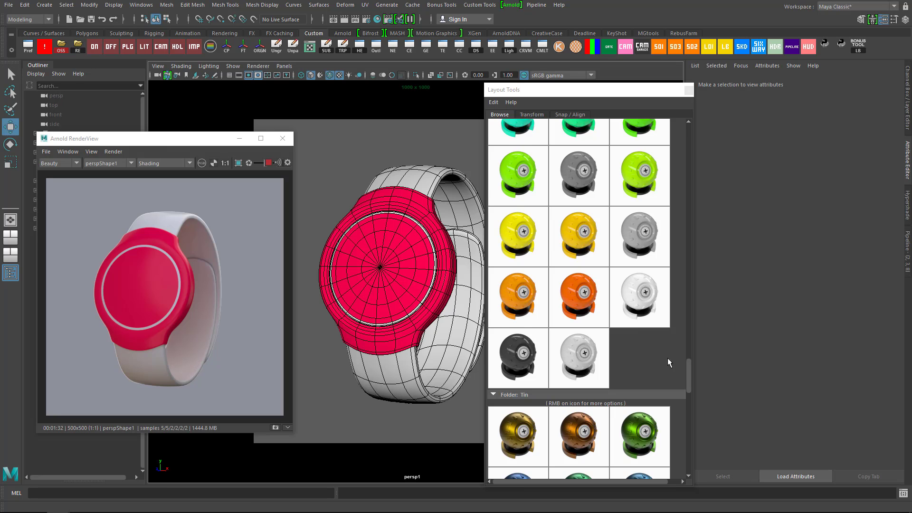
- Reference the blue material SSP_233509 from the Metallic folder and assign it to the watch body
left_click_drag(689, 372, 693, 286)
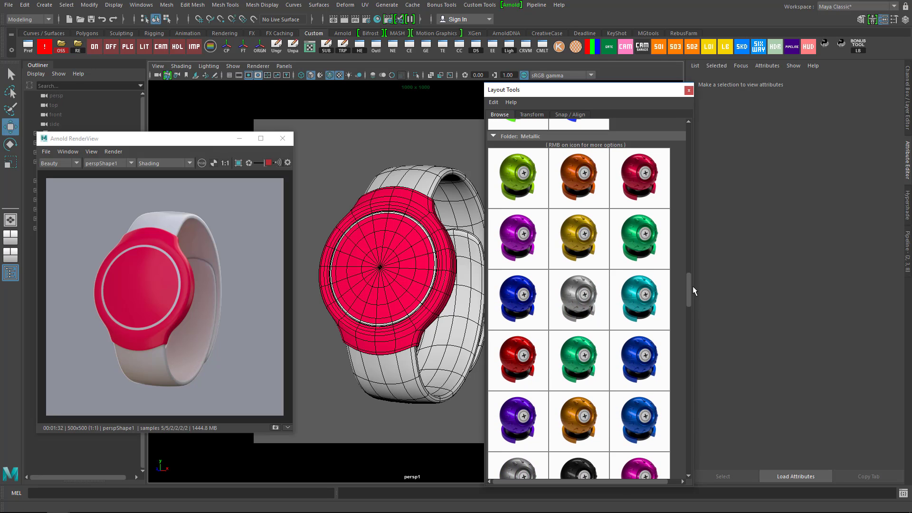
left_click(403, 269)
right_click(512, 311)
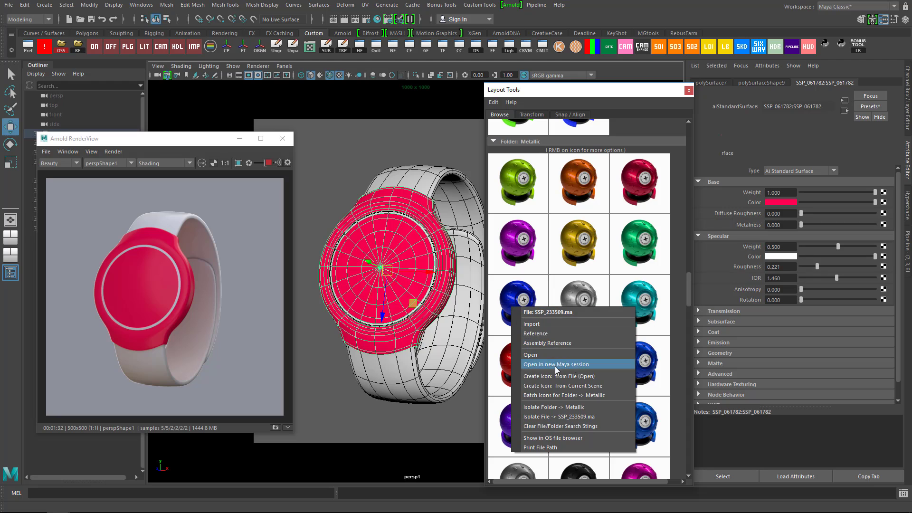
left_click(562, 334)
left_click(380, 268)
right_click(380, 268)
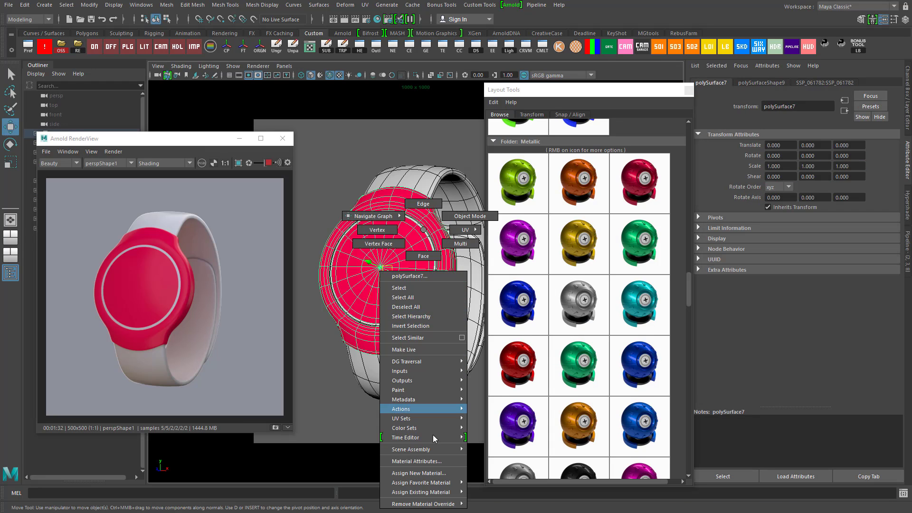
mouse_move(428, 492)
left_click(508, 445)
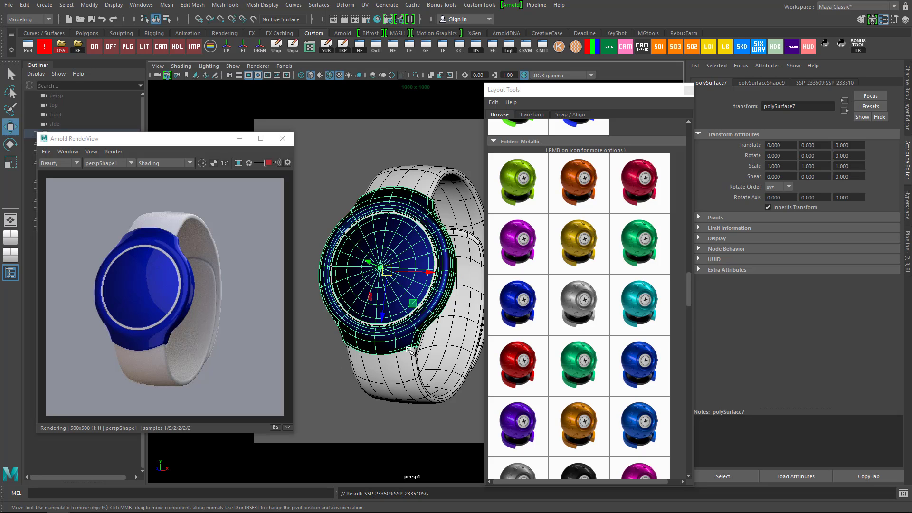
- Reference the red metallic material SSP_304254 from the library and assign it to the watch band
left_click(471, 224)
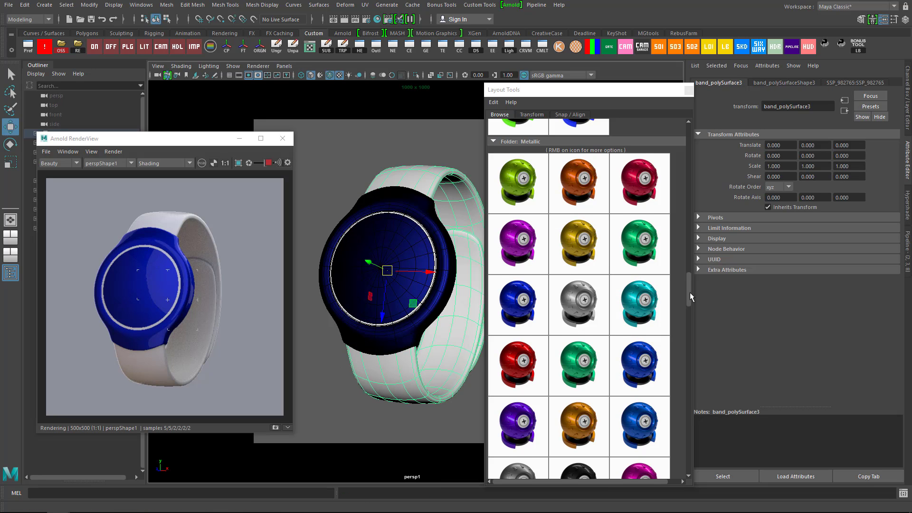
mouse_move(689, 292)
left_mouse_down()
mouse_move(688, 306)
mouse_move(689, 277)
mouse_move(686, 311)
mouse_move(689, 301)
left_mouse_up()
right_click(531, 220)
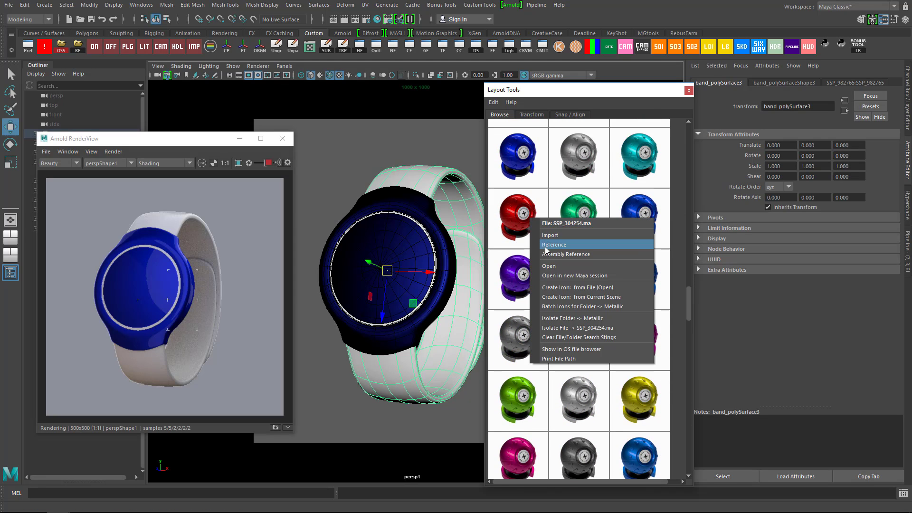
left_click(560, 245)
right_click(458, 209)
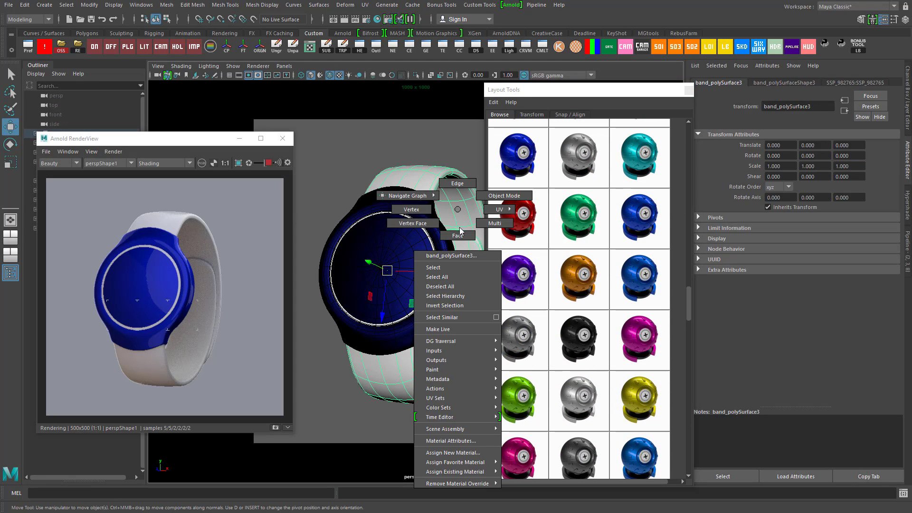
mouse_move(484, 471)
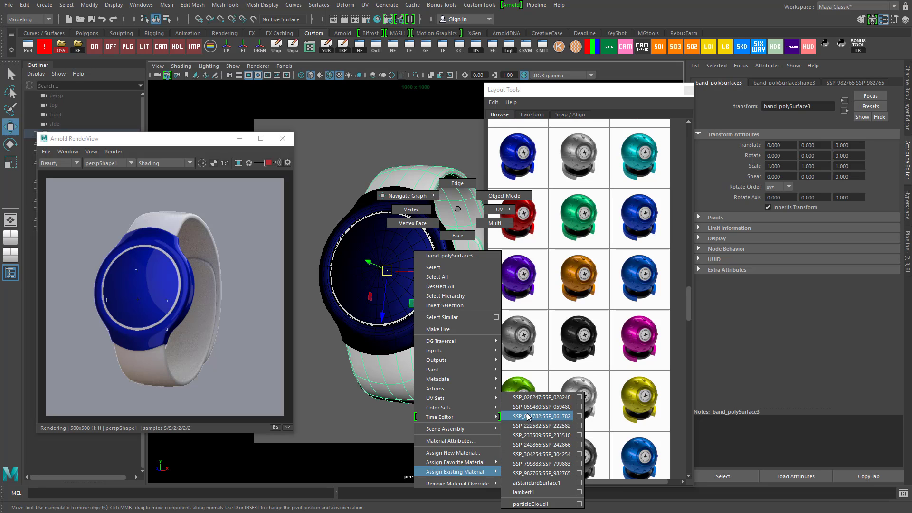
left_click(539, 454)
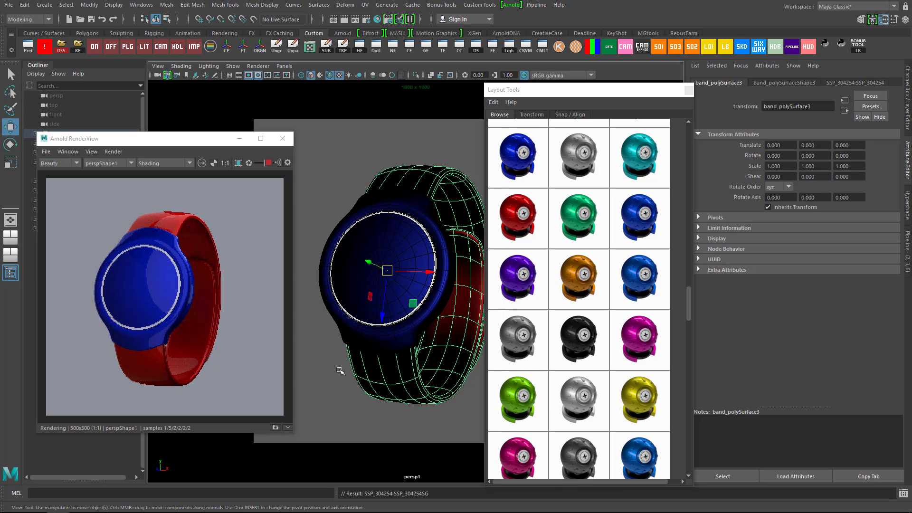
left_click(340, 419)
- Assign the pink matte material SSP_853714 from the library to the watch band
left_click(465, 229)
right_click(465, 230)
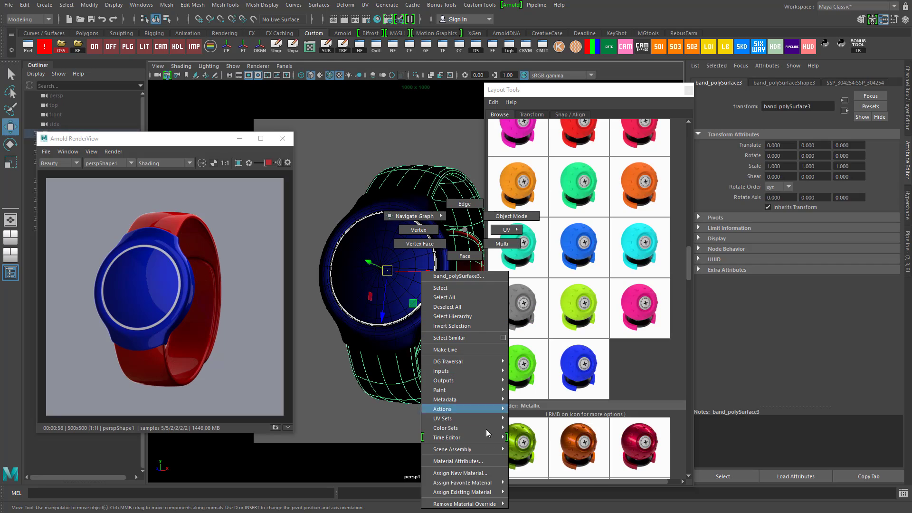
mouse_move(492, 493)
left_click(544, 463)
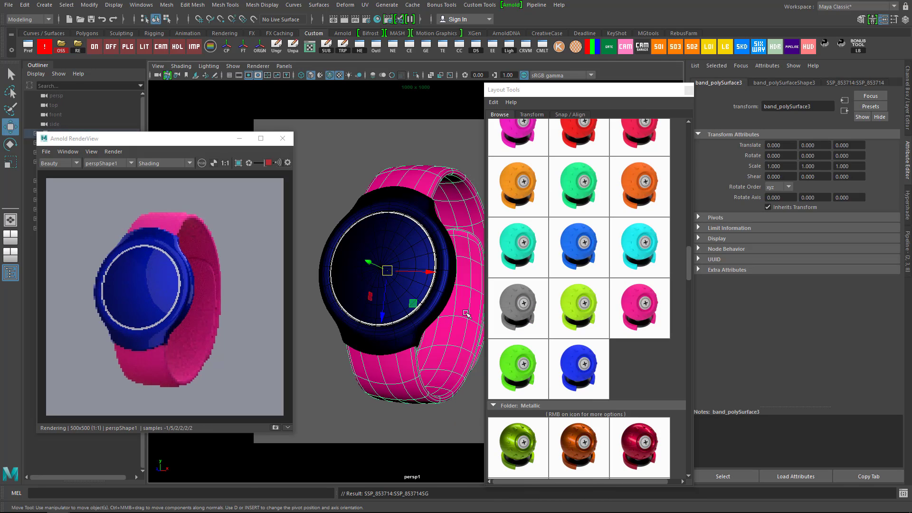
- Reference the lime green material SSP_808522 from the Matte folder and assign it to the watch body
scroll(691, 260, "down", 1)
right_click(583, 307)
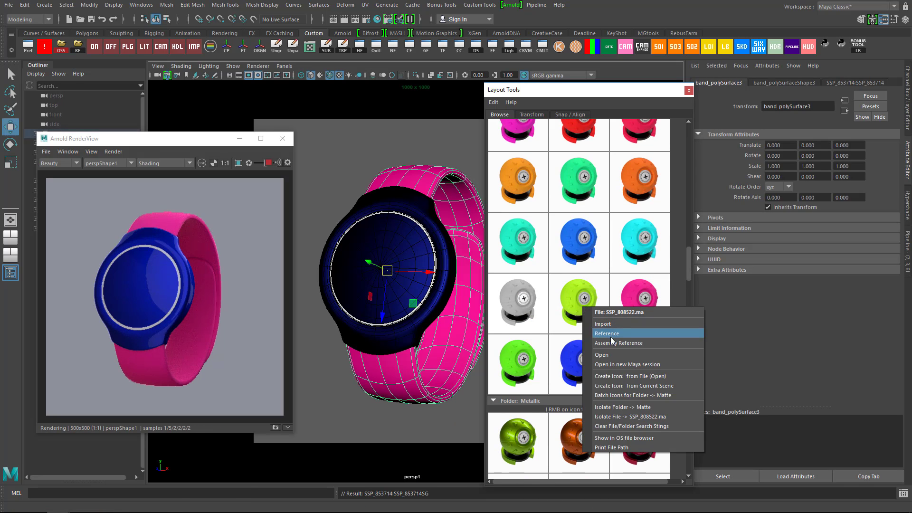
left_click(617, 339)
left_click(439, 230)
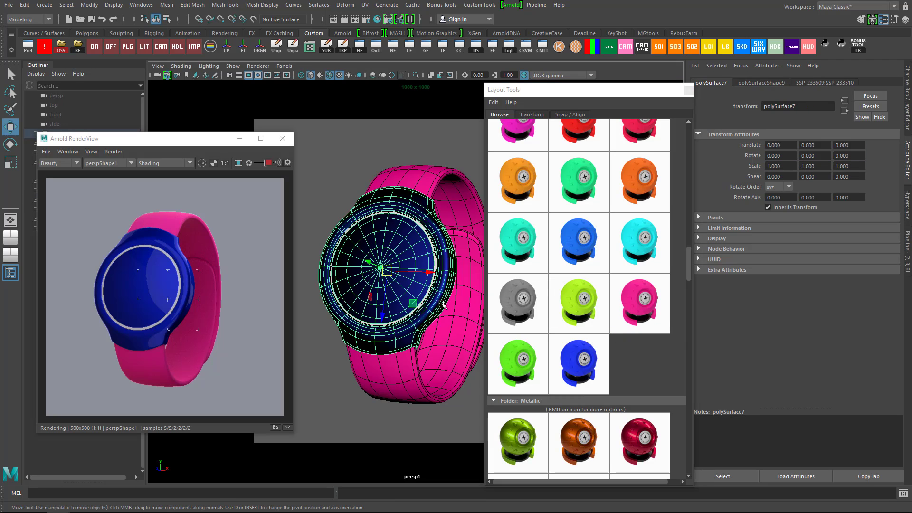
right_click(439, 229)
mouse_move(459, 483)
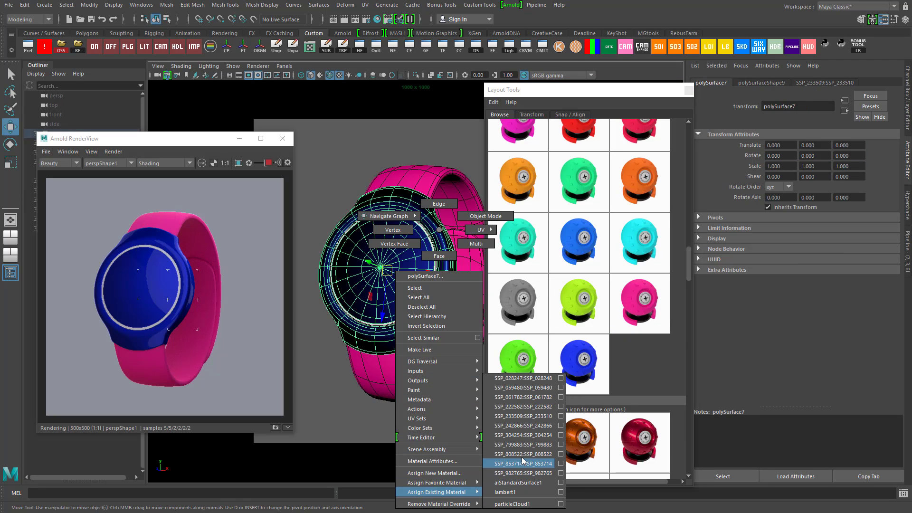
left_click(524, 460)
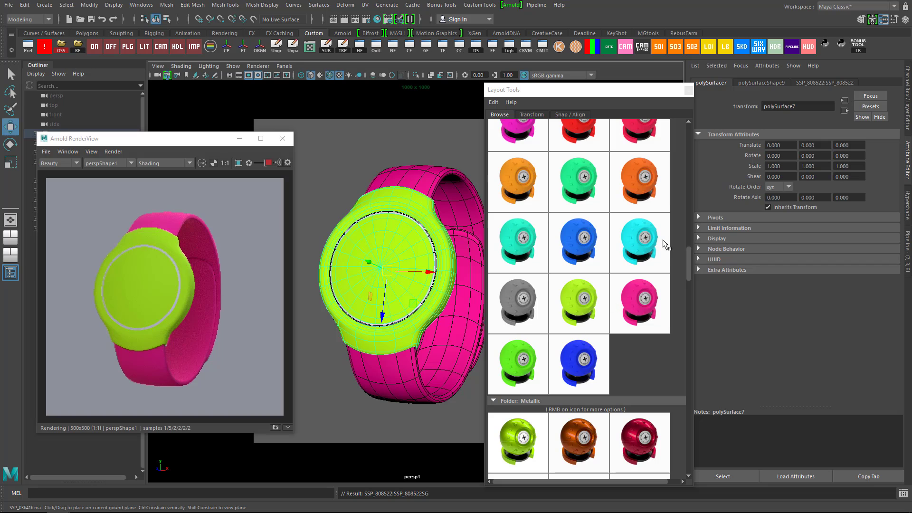
- Assign the existing pink matte material SSP_853714 to the thin ring on the watch face
left_click(427, 293)
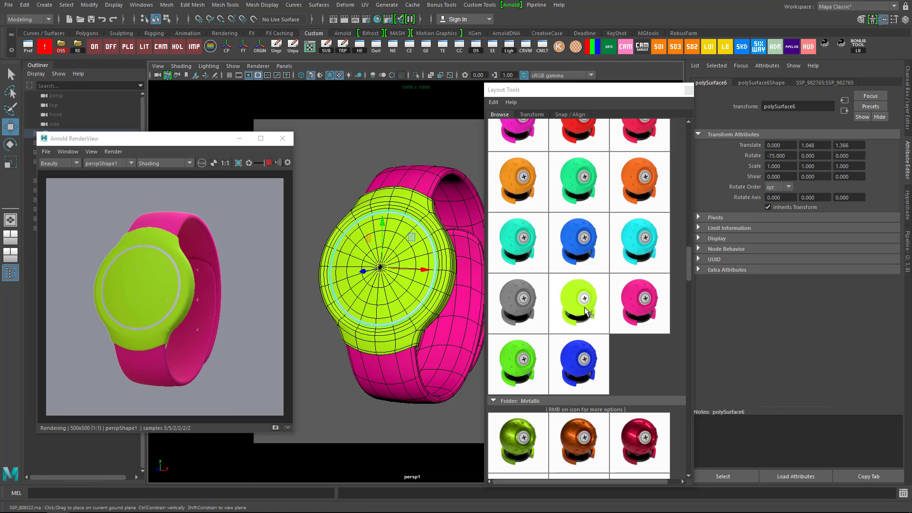
right_click(634, 293)
left_click(421, 312)
right_click(421, 309)
mouse_move(438, 493)
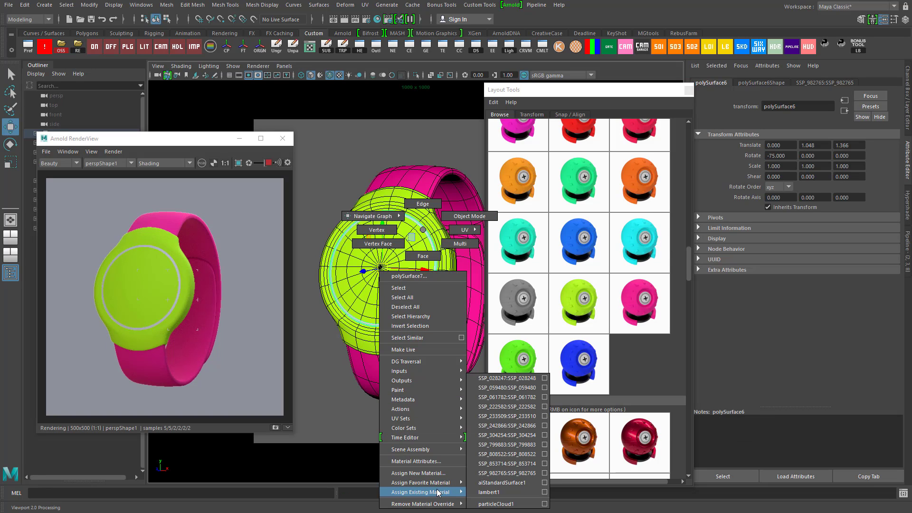
left_click(507, 463)
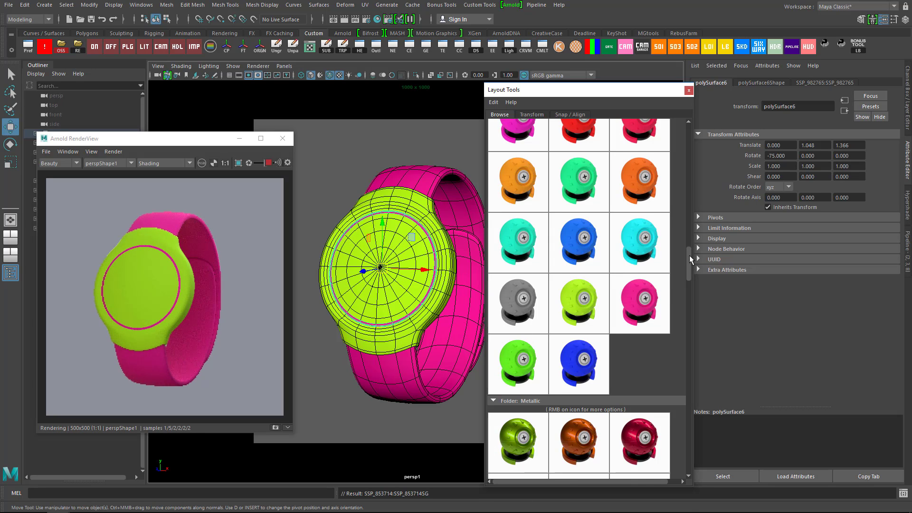
- Reference the material SSP_792413 from the library's Aluminum folder into the scene
left_click_drag(691, 259, 690, 133)
right_click(637, 202)
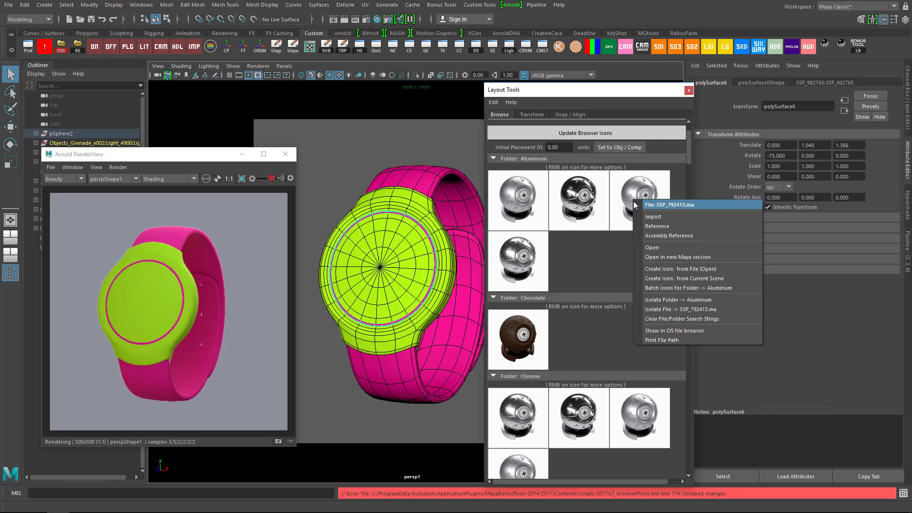
left_click(657, 226)
right_click(444, 230)
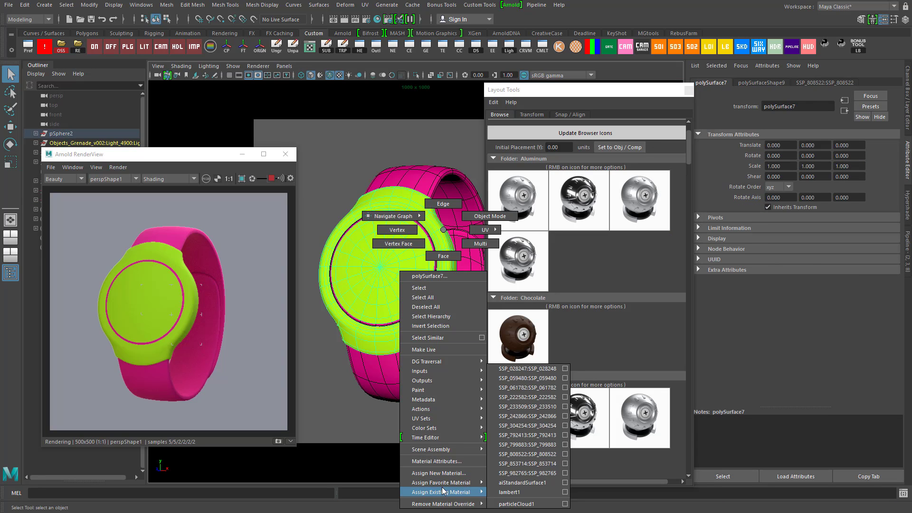
mouse_move(470, 491)
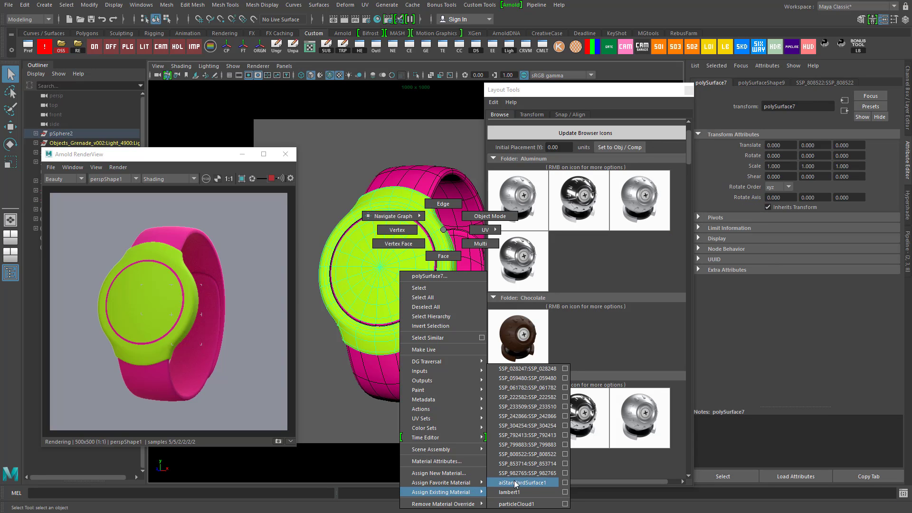
left_click(531, 445)
- Assign the aluminum material SSP_792413 to the watch body
right_click(437, 230)
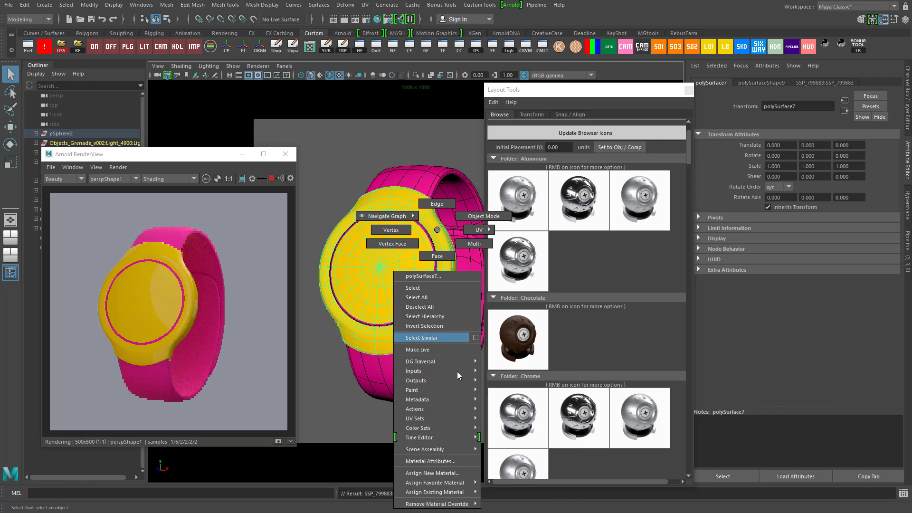
mouse_move(477, 493)
left_click(517, 435)
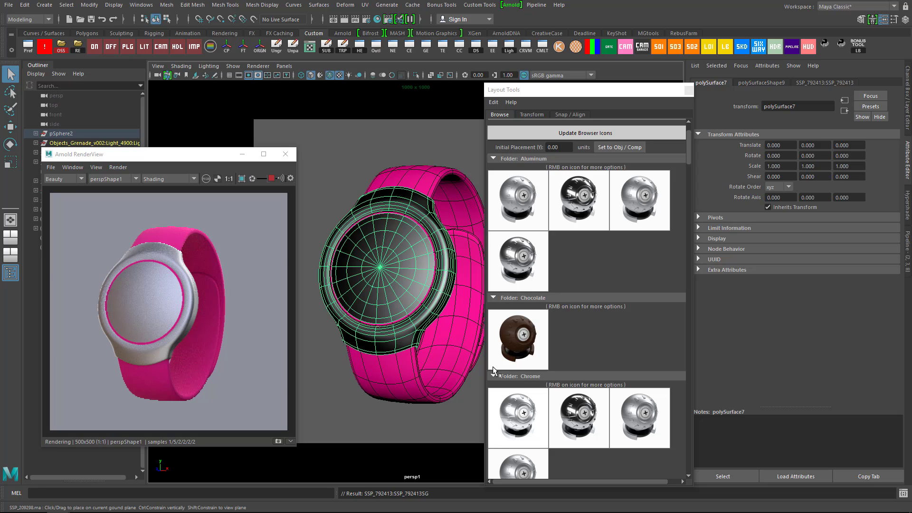
- Reference the material SSP_581268 from the Aluminum folder and assign it to the thin ring on the watch face
right_click(576, 197)
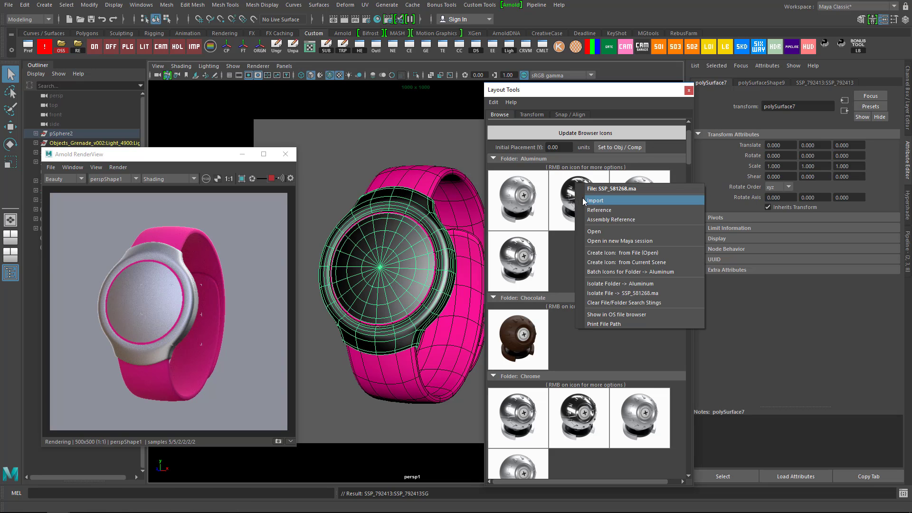
left_click(596, 211)
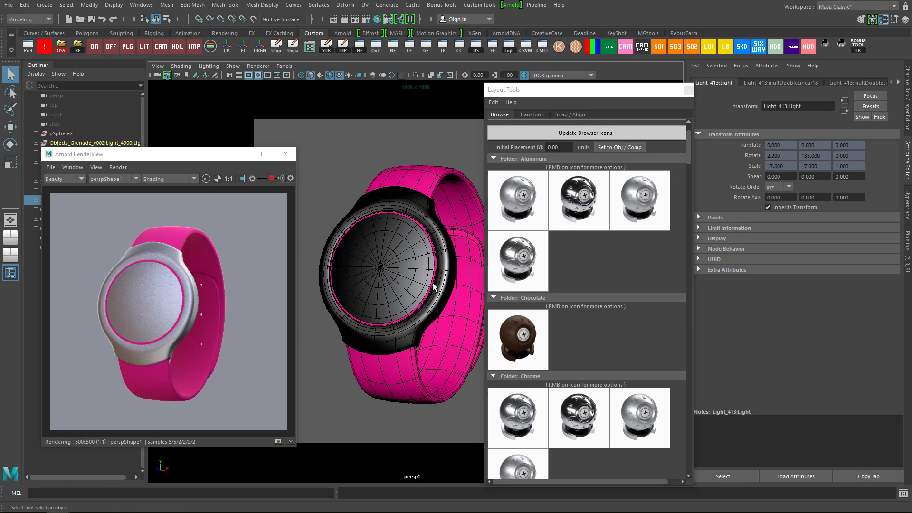
right_click(433, 230)
mouse_move(435, 492)
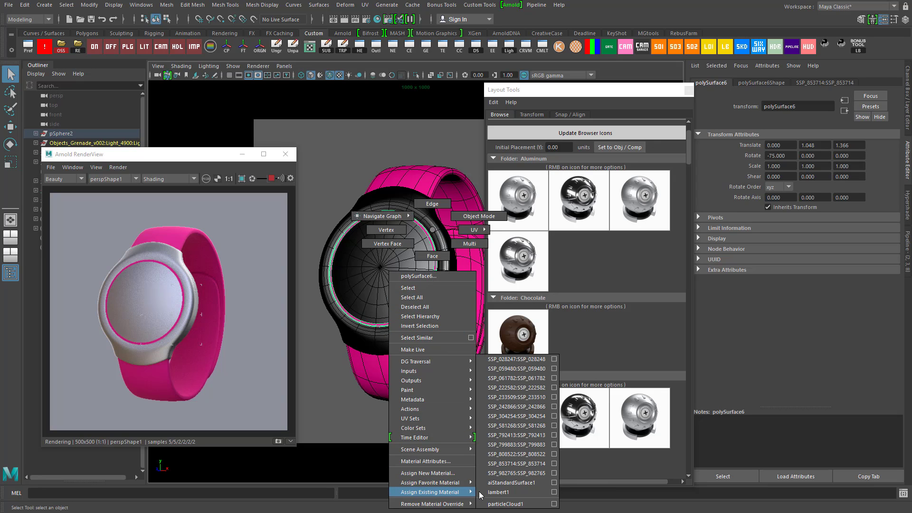
left_click(517, 425)
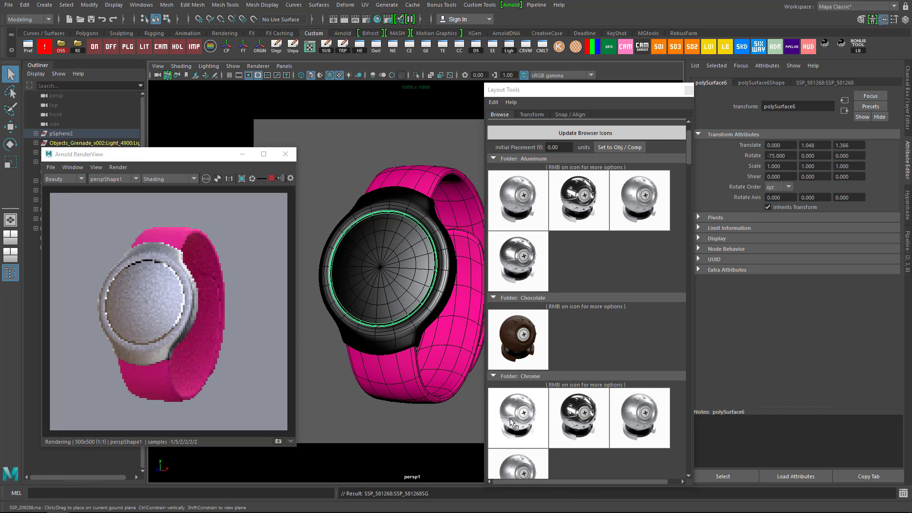
- Reference the glossy light blue material SSP_380447 from the library and assign it to the watch band
left_click(421, 386)
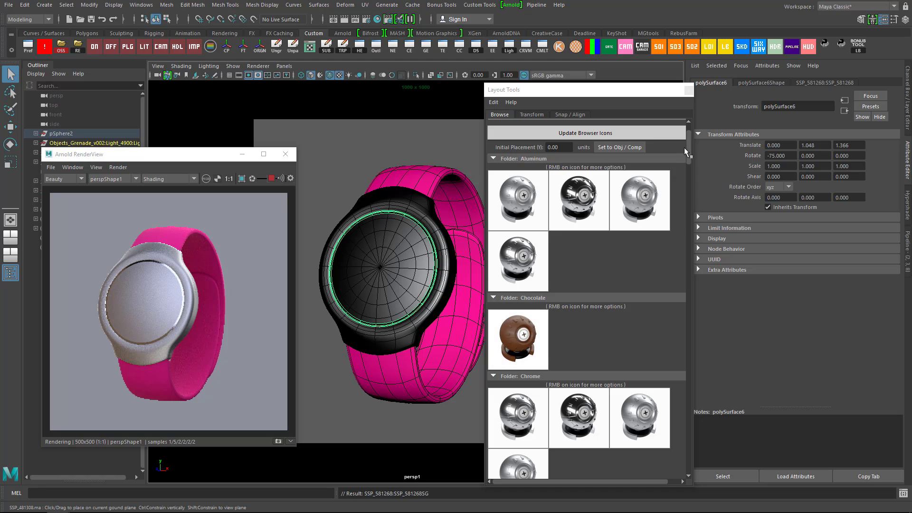
left_click_drag(688, 148, 676, 346)
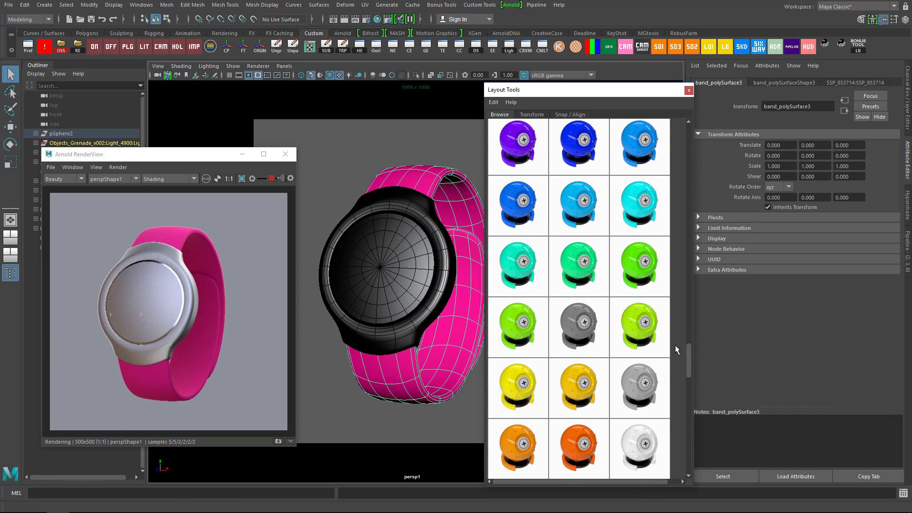
right_click(599, 226)
left_click(613, 254)
left_click(470, 274)
right_click(471, 279)
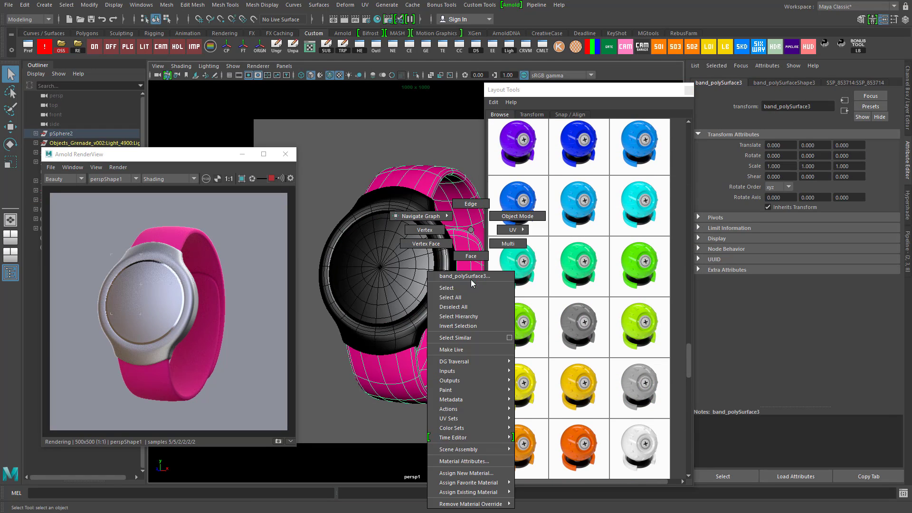
mouse_move(468, 492)
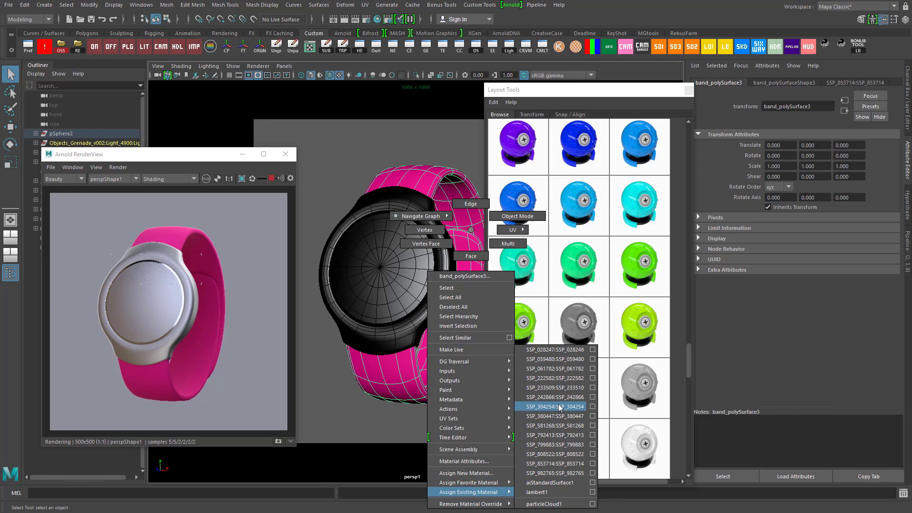
left_click(556, 414)
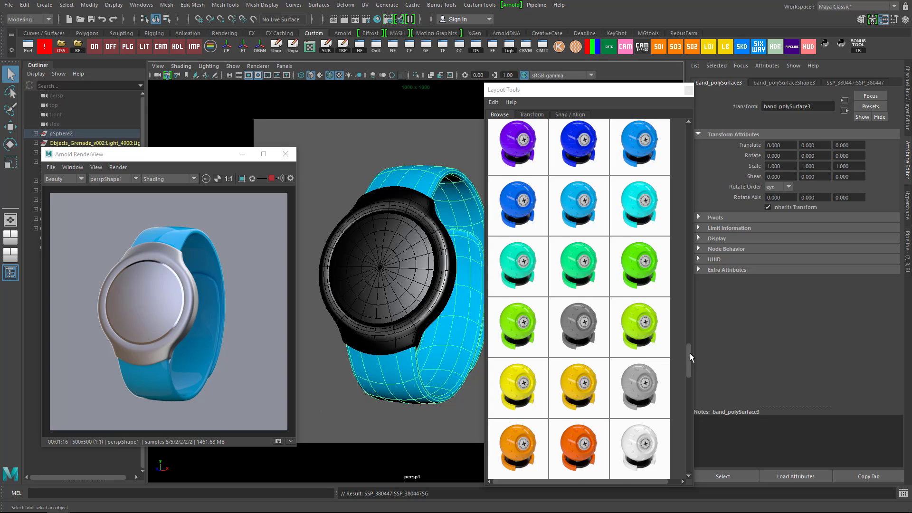
- Bring the brown leather material file SSP_891483 from the Leather folder into the scene
left_click_drag(691, 354, 682, 206)
right_click(524, 336)
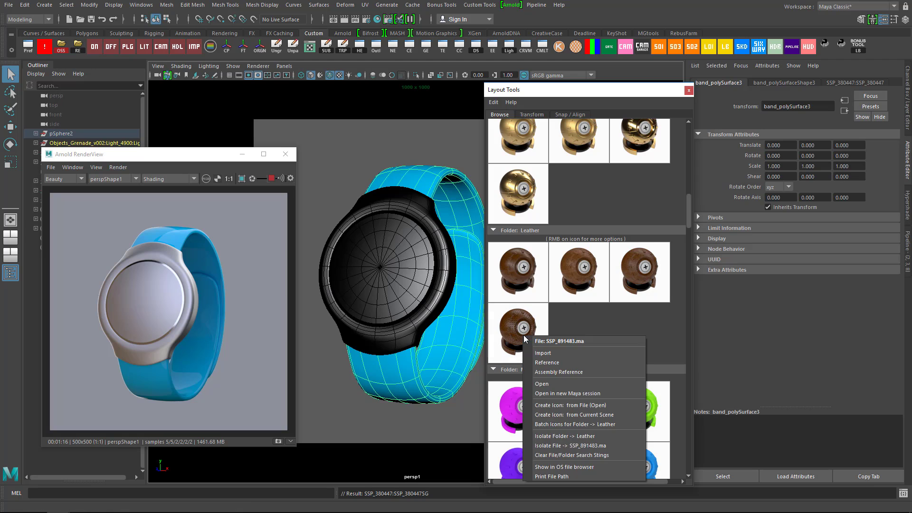
left_click(545, 363)
right_click(451, 229)
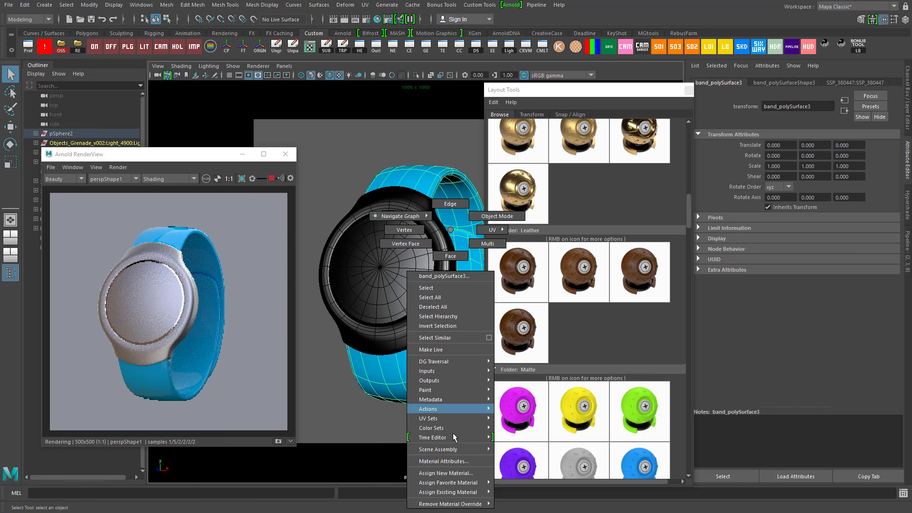
mouse_move(451, 492)
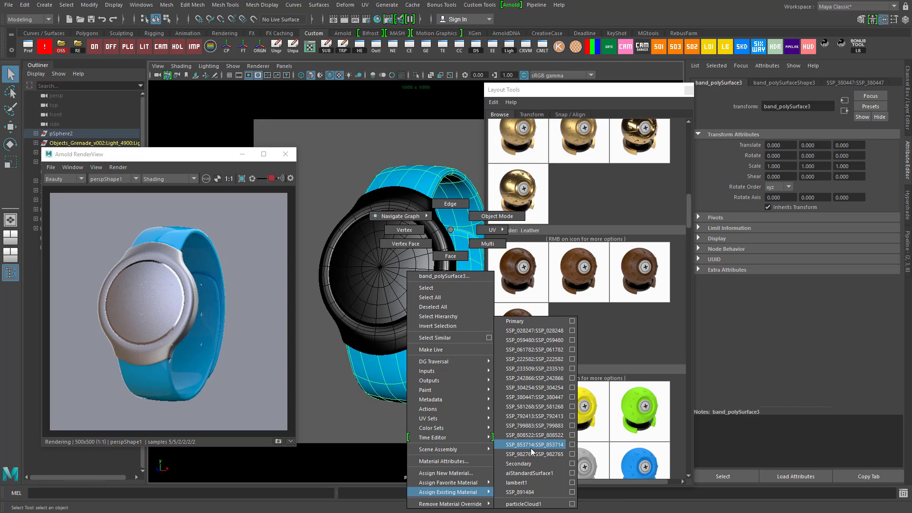
left_click(330, 426)
- Reference the leather file SSP_891483 once more and assign the existing material SSP_891484 to the watch band
right_click(516, 337)
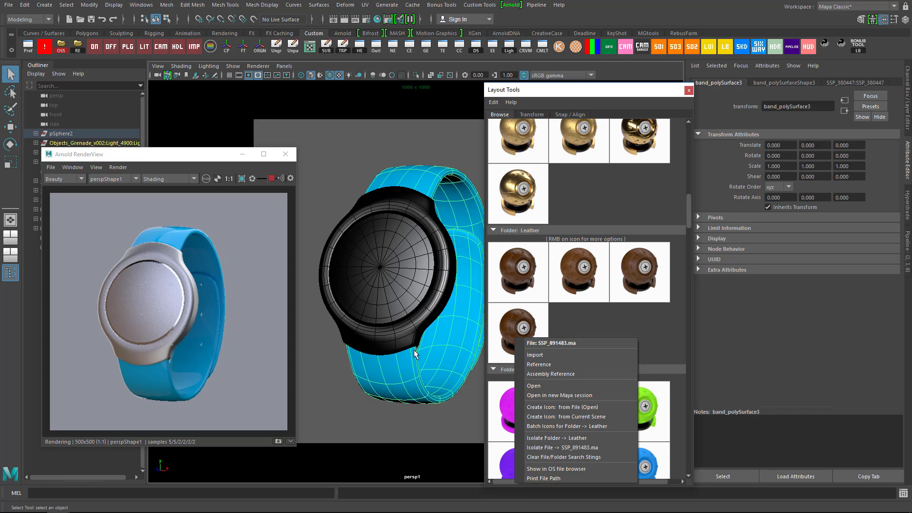
right_click_drag(421, 387, 508, 336)
right_click(516, 331)
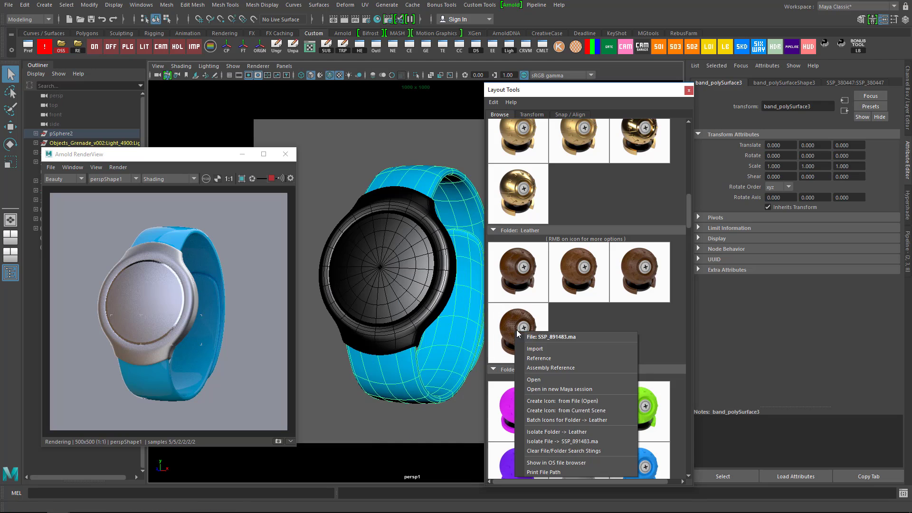
left_click(535, 360)
left_click(439, 360)
right_click_drag(438, 361, 457, 489)
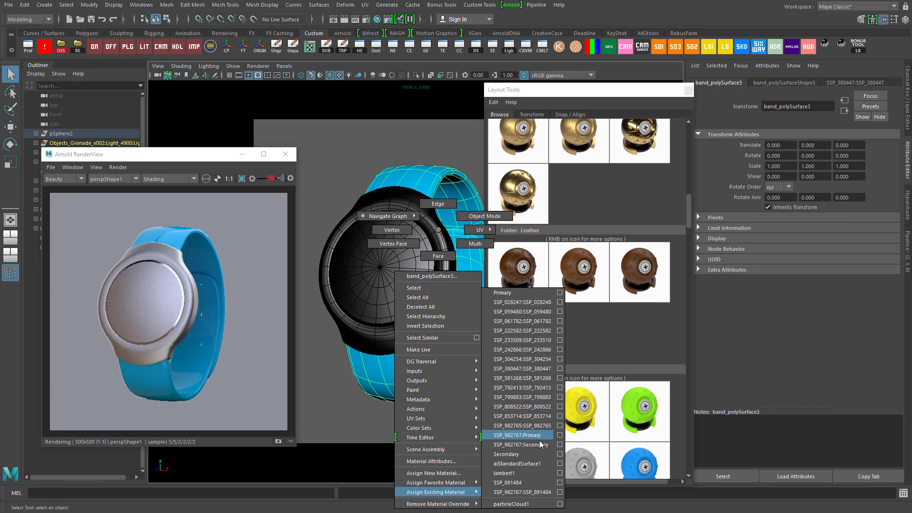
left_click(533, 483)
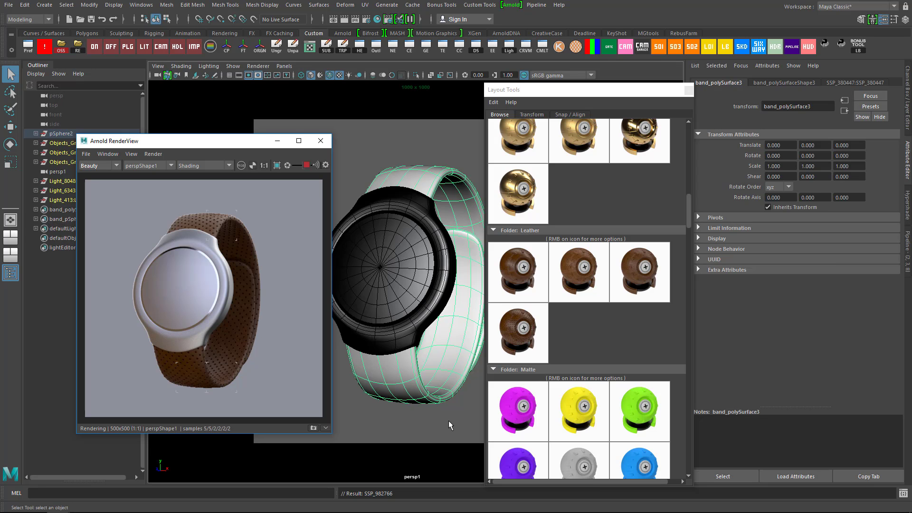
- Draw a crop region over the lower inner part of the leather band in the Arnold render preview
left_click(326, 428)
right_click(458, 230)
left_click(131, 154)
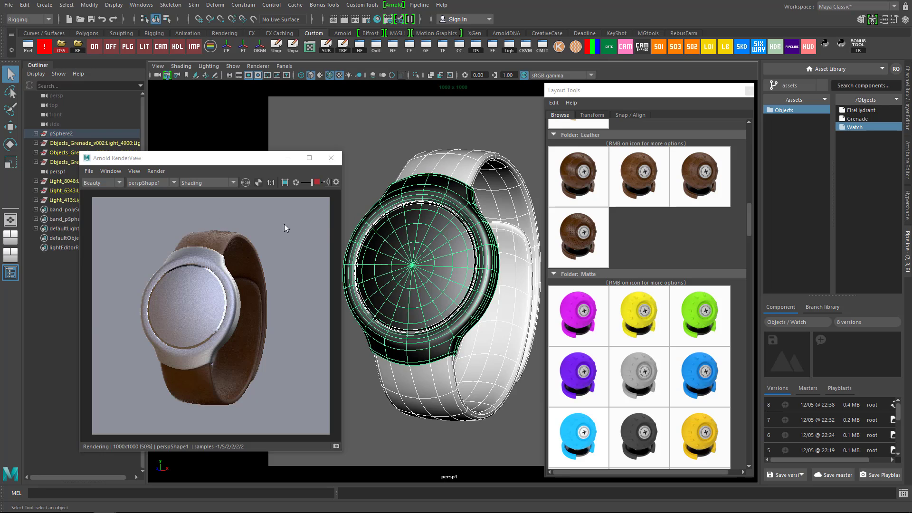
scroll(232, 332, "up", 2)
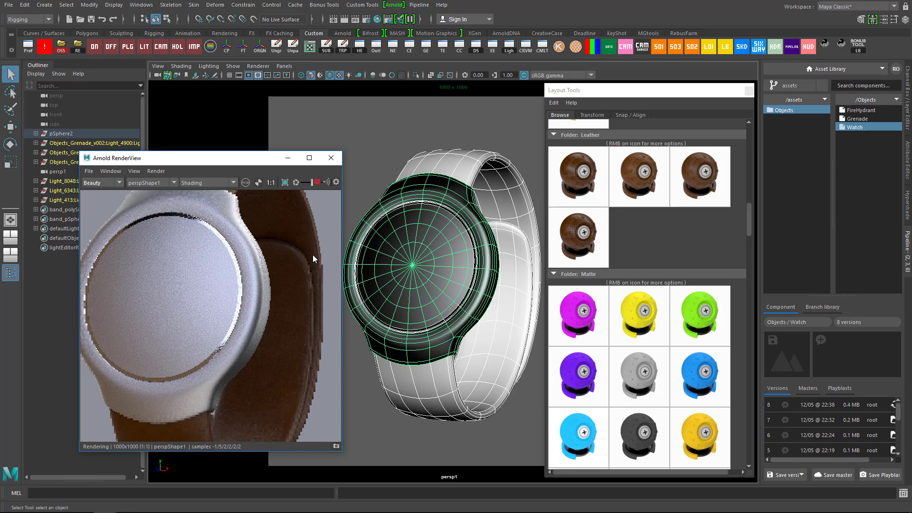
left_click_drag(196, 295, 307, 411)
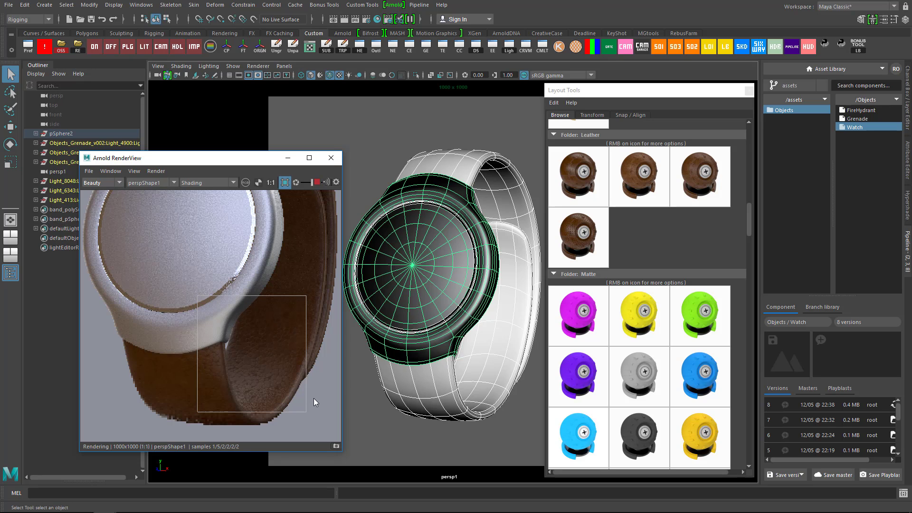
scroll(146, 244, "down", 2)
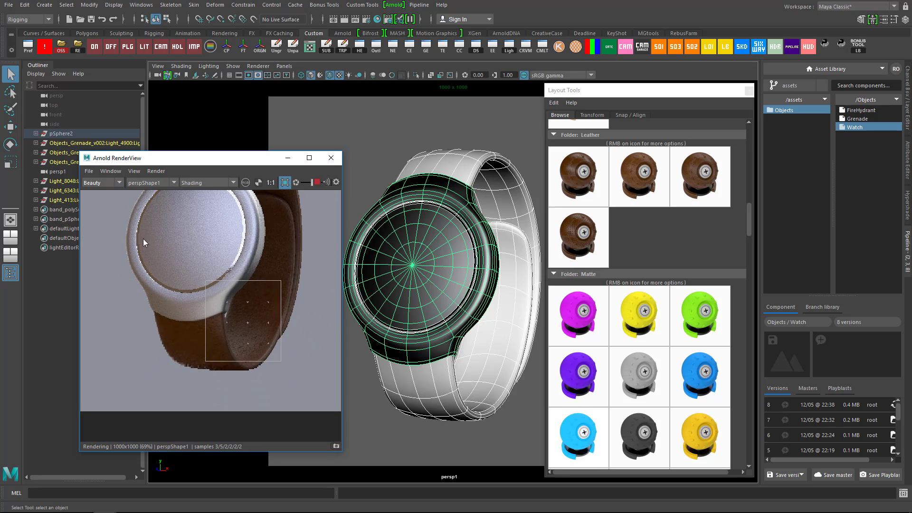
scroll(186, 307, "down", 1)
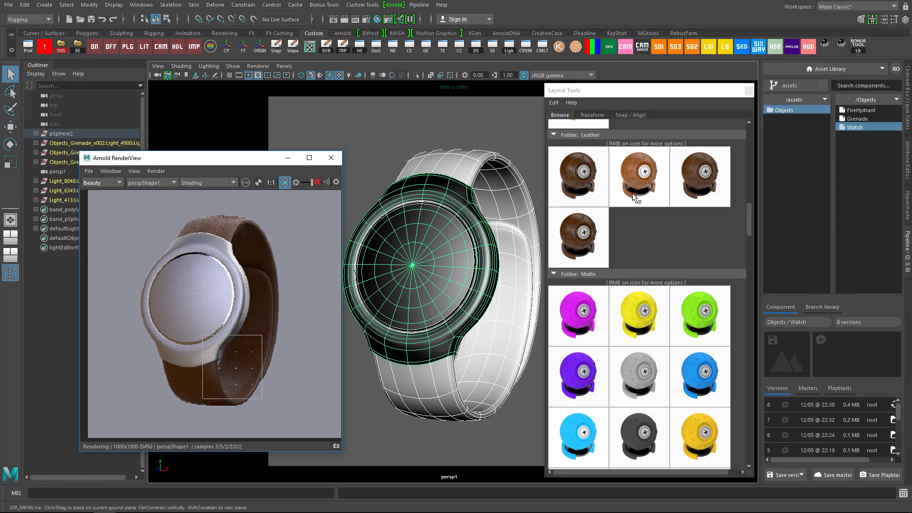
- Close the Layout Tools window and graph the leather band's material network in a widened Hypershade
left_click(907, 205)
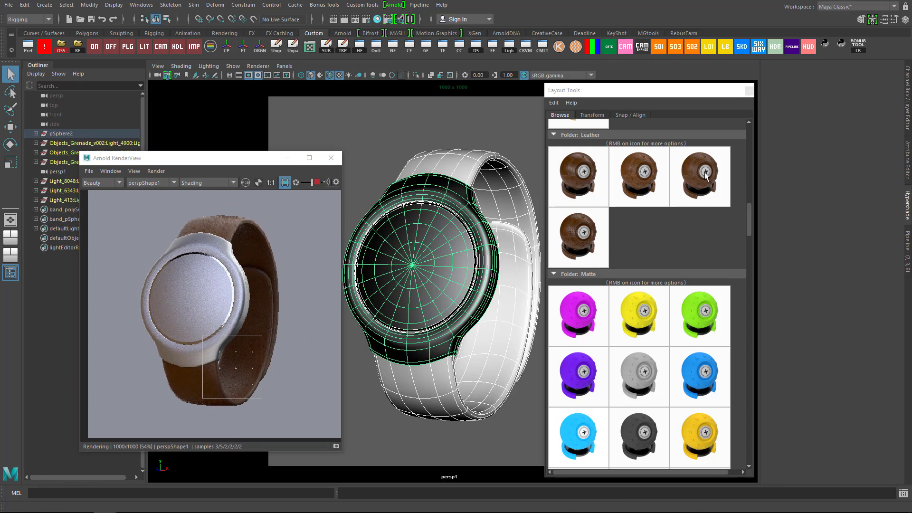
left_click(749, 91)
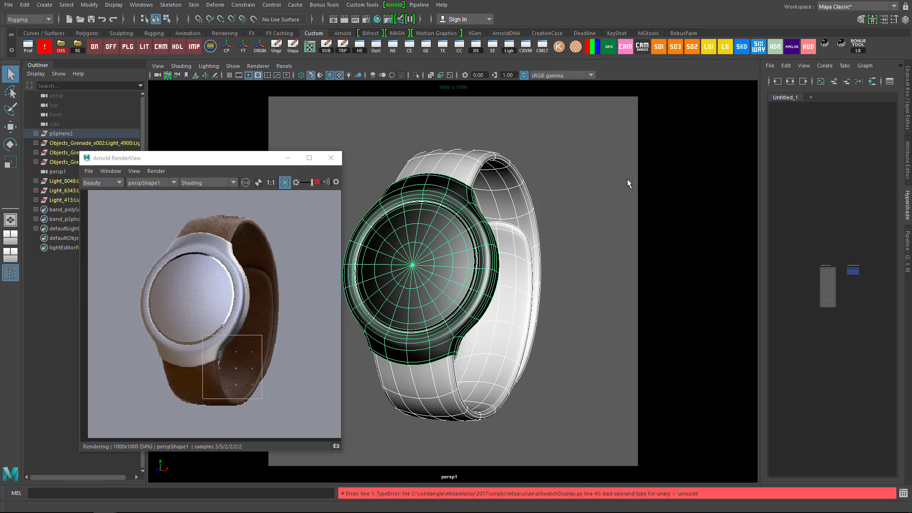
left_click(518, 198)
right_click_drag(825, 194, 779, 205)
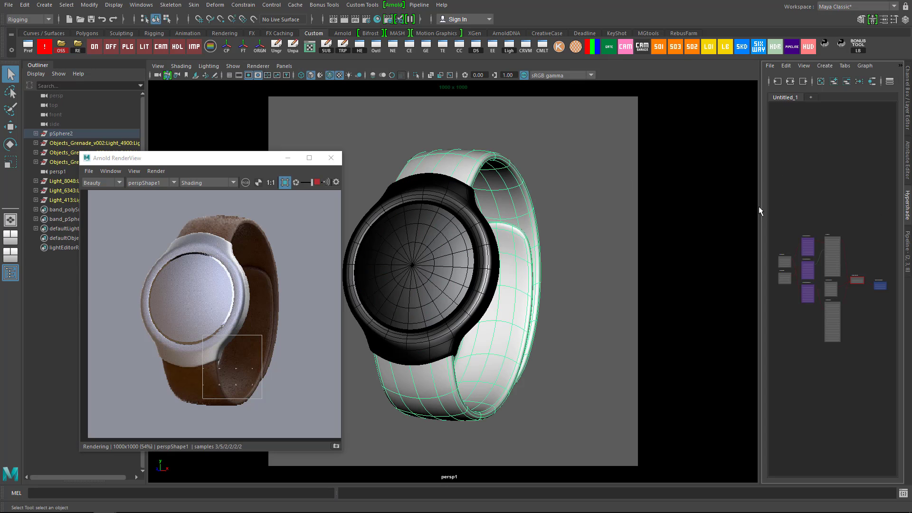
left_click_drag(760, 211, 598, 209)
scroll(811, 375, "up", 4)
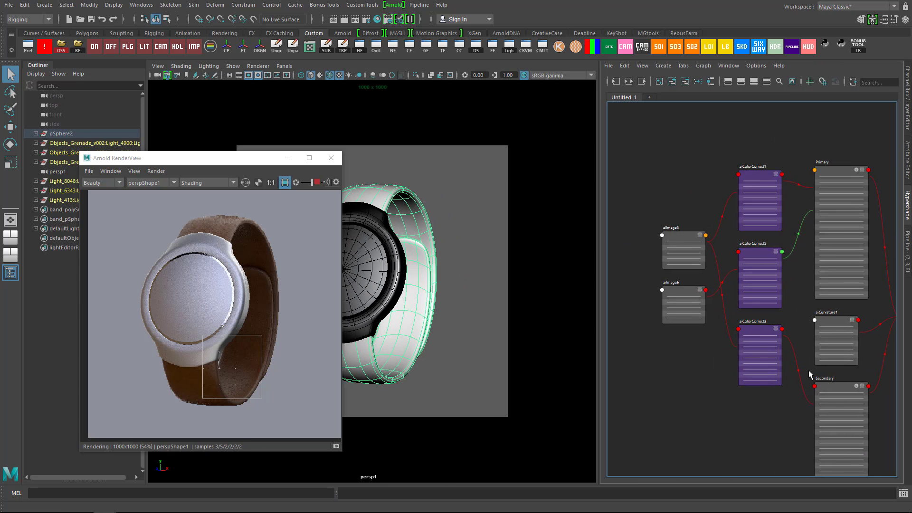
- Set Scale U and Scale V of the leather base colour texture node aiImage3 to 2
double_click(694, 230)
left_click(764, 290)
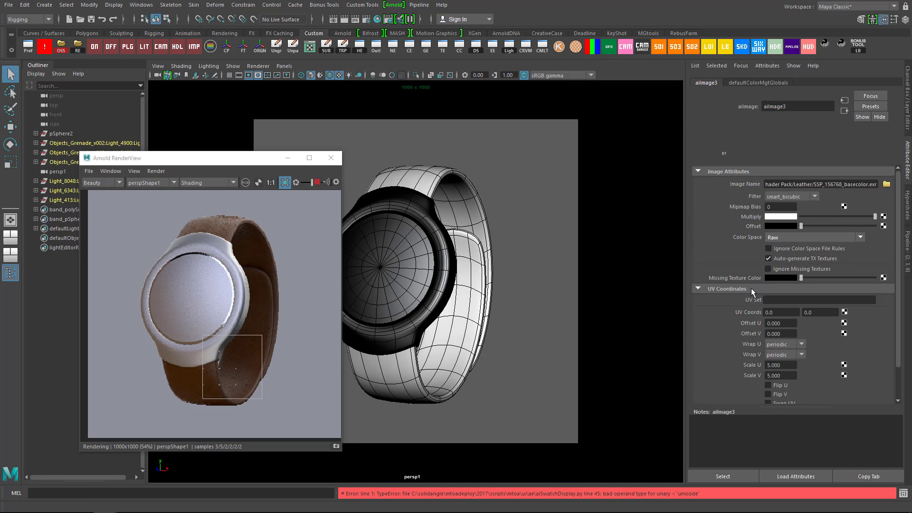
double_click(766, 366)
type("3")
key("BackSpace")
type("2")
key("Tab")
type("2")
key("Return")
- Set Scale U and Scale V of the leather roughness texture node aiImage6 to 2
left_click(908, 210)
double_click(785, 297)
left_click_drag(782, 365, 763, 365)
type("2")
key("Tab")
type("2")
key("Return")
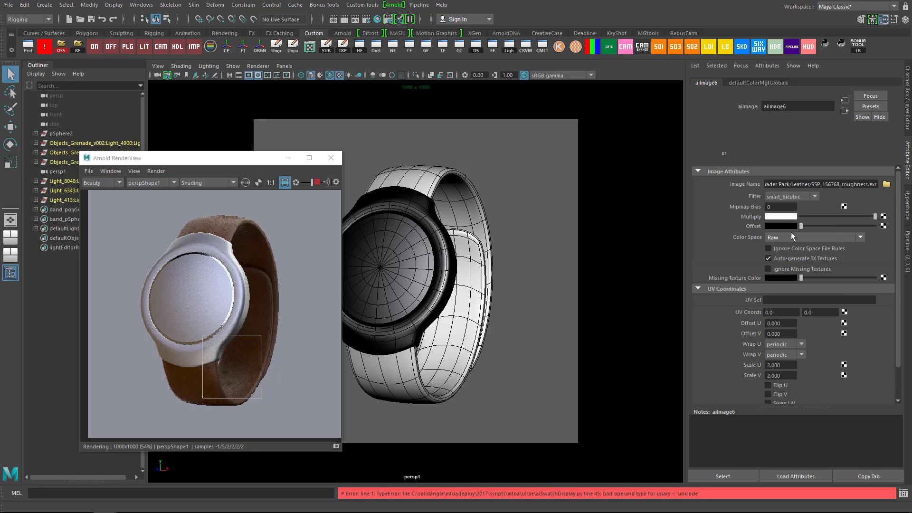
- Inspect the leather shading network and the band's texture in the Arnold preview, enlarging the render window to half the screen
left_click(908, 214)
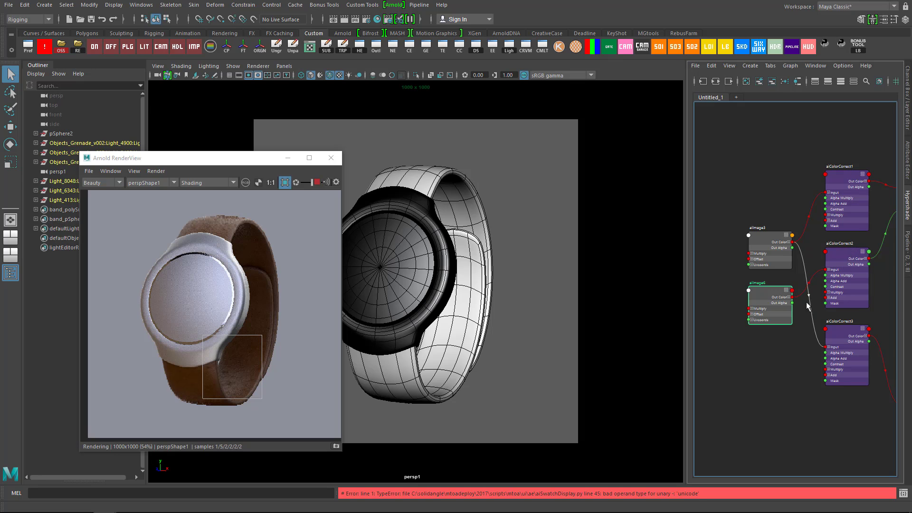
middle_click_drag(841, 311, 754, 312, "alt")
scroll(785, 275, "down", 1)
middle_click_drag(785, 273, 792, 225, "alt")
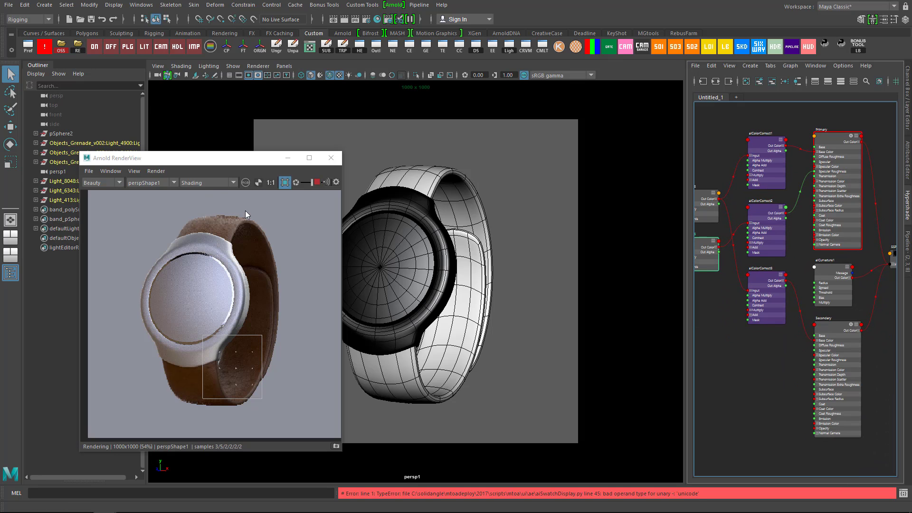
middle_click_drag(249, 333, 236, 287, "alt")
scroll(250, 375, "up", 1)
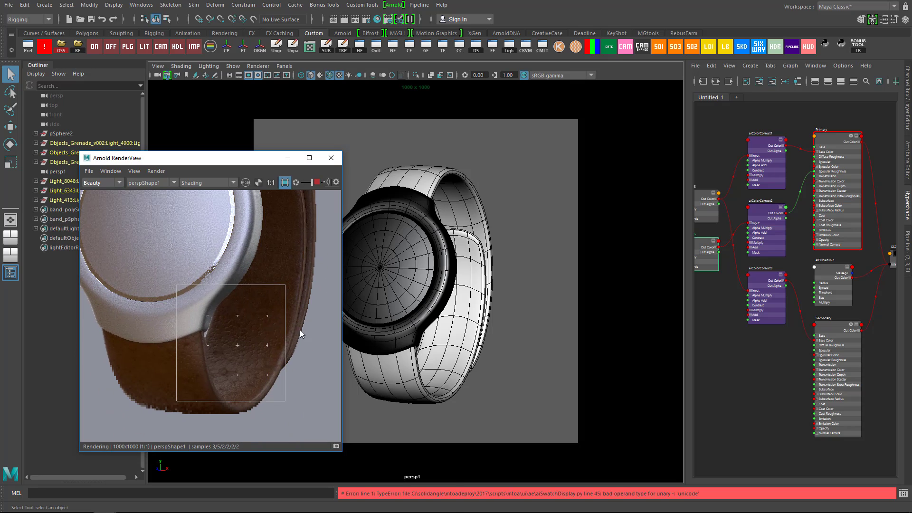
key("super+Left")
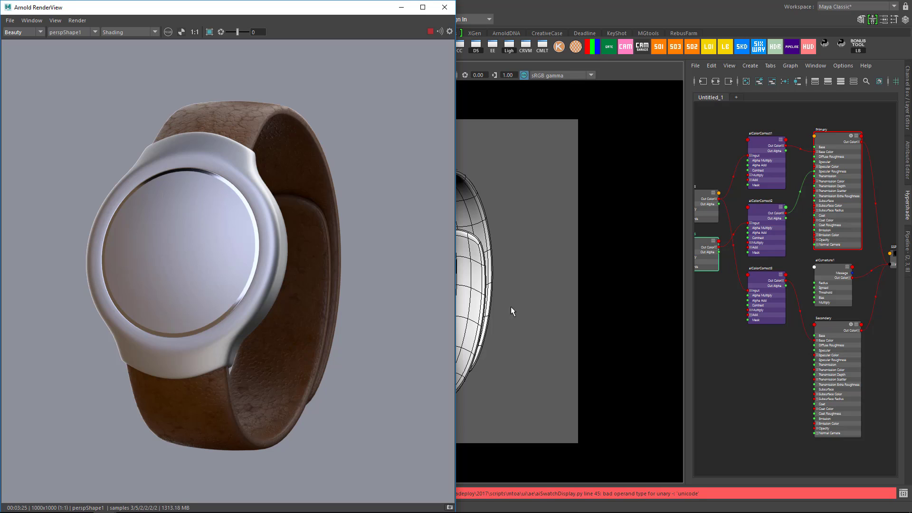
- Reopen Layout Tools, import the perforated leather file SSP_891483 from the Leather folder and assign its material to the watch band
left_click(866, 49)
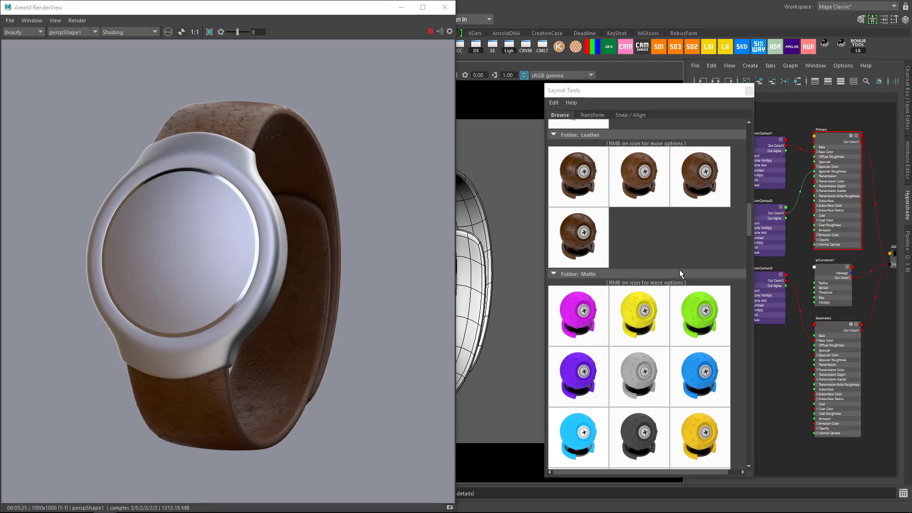
right_click(575, 236)
left_click(609, 255)
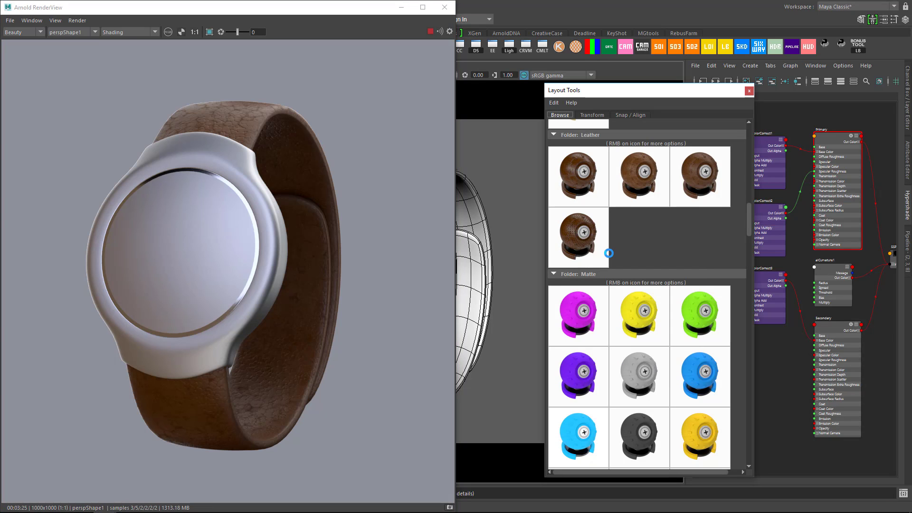
right_click_drag(480, 229, 536, 489)
right_click(586, 229)
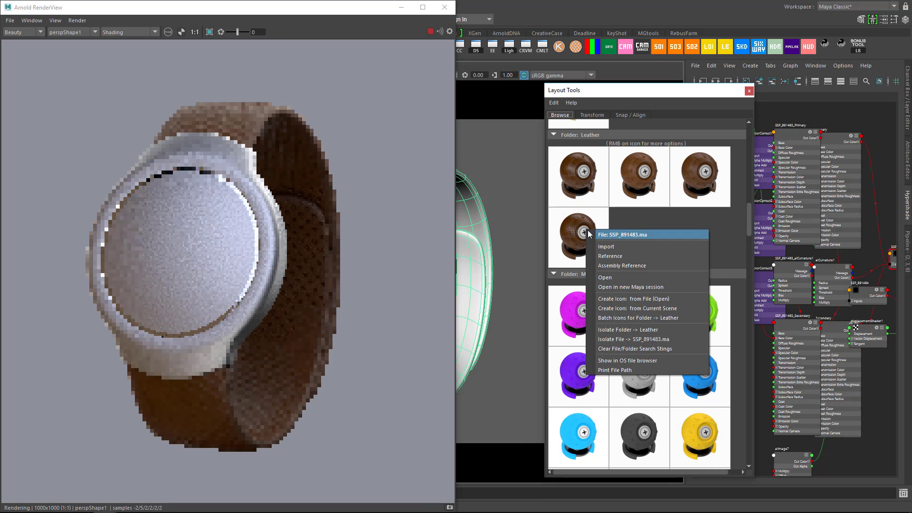
left_click(491, 314)
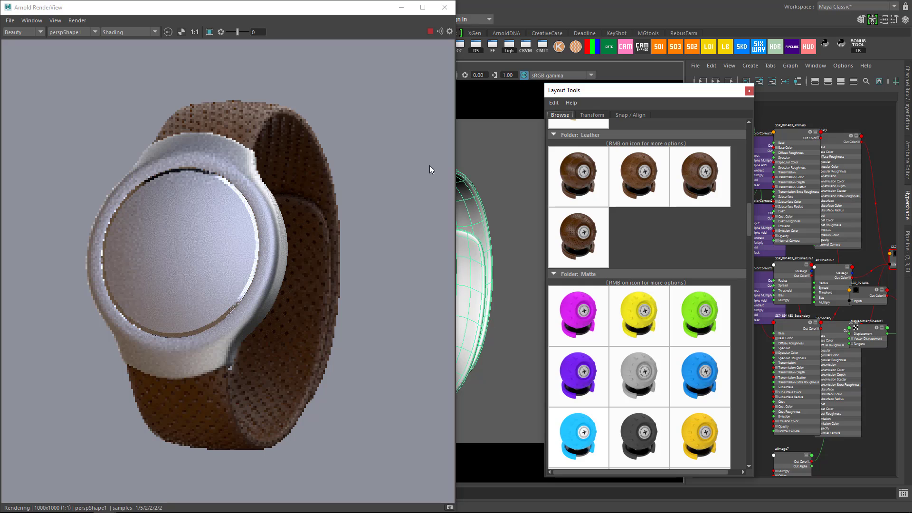
- Reposition the Arnold preview and limit rendering to a region over the lower half of the watch
left_click(445, 7)
left_click(402, 20)
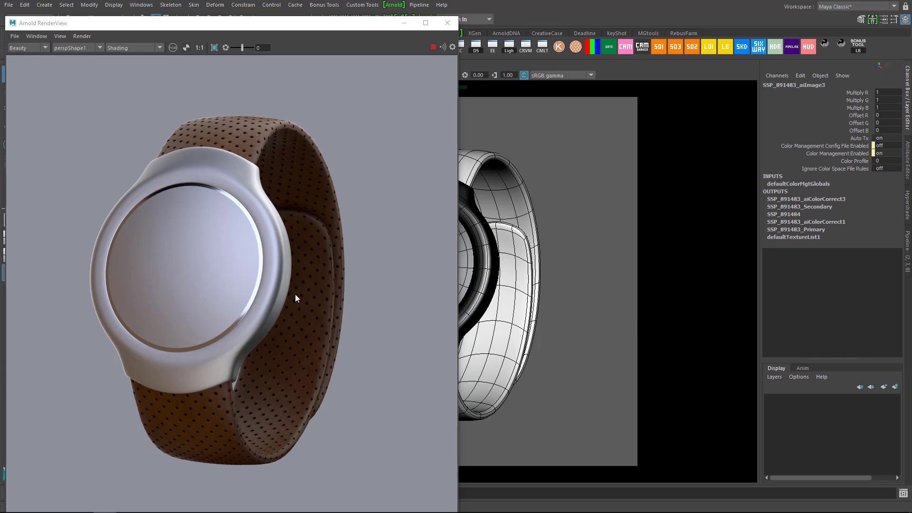
left_click_drag(381, 307, 82, 494)
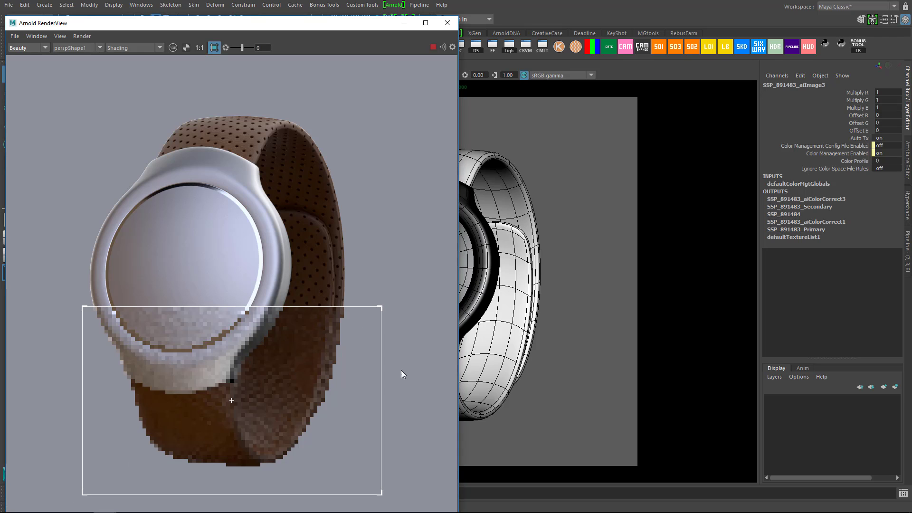
- Open the perforated leather's SSP_891483_aiColorCorrect1 node from the shading network and set its Hue Shift to 0.34
left_click(908, 206)
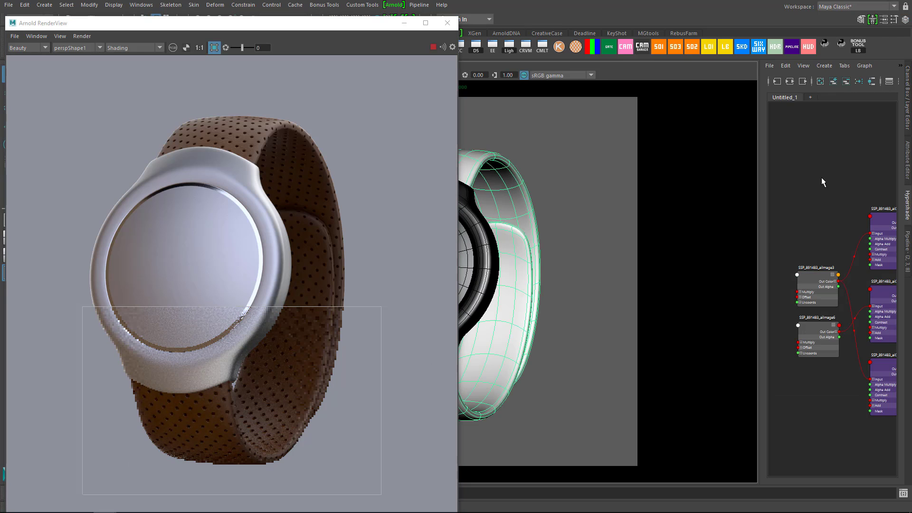
left_click_drag(760, 230, 607, 257)
scroll(758, 321, "up", 6)
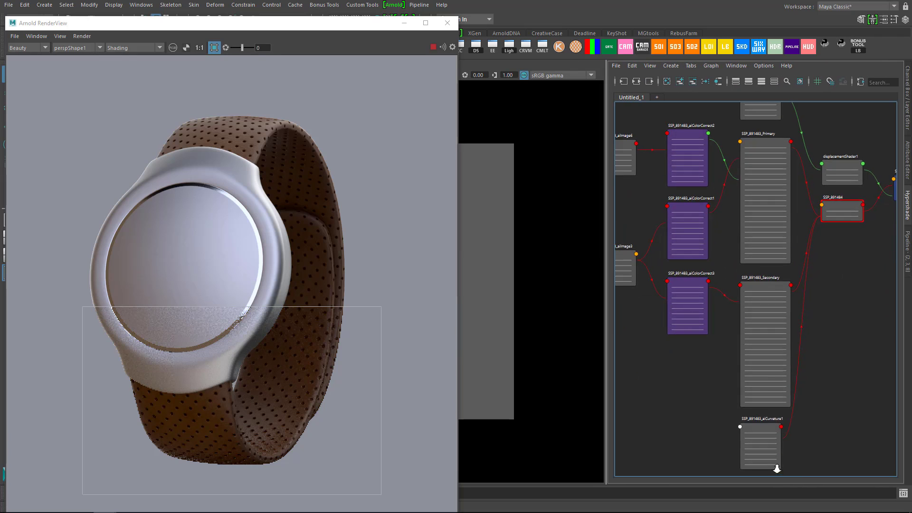
scroll(758, 321, "up", 4)
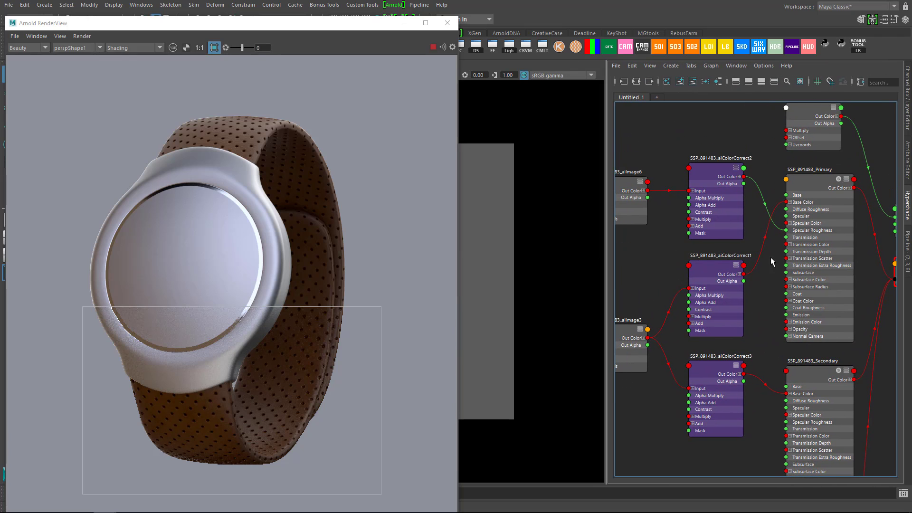
double_click(713, 269)
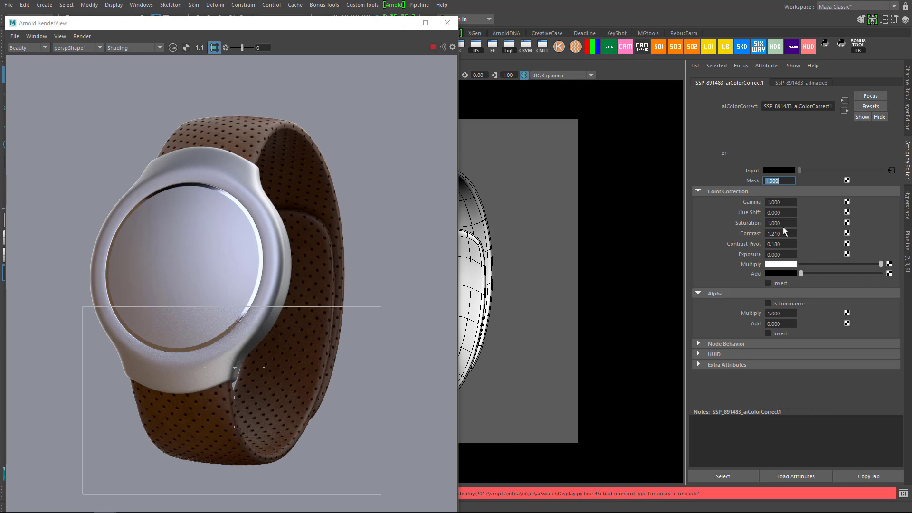
left_click_drag(786, 213, 799, 213, "ctrl")
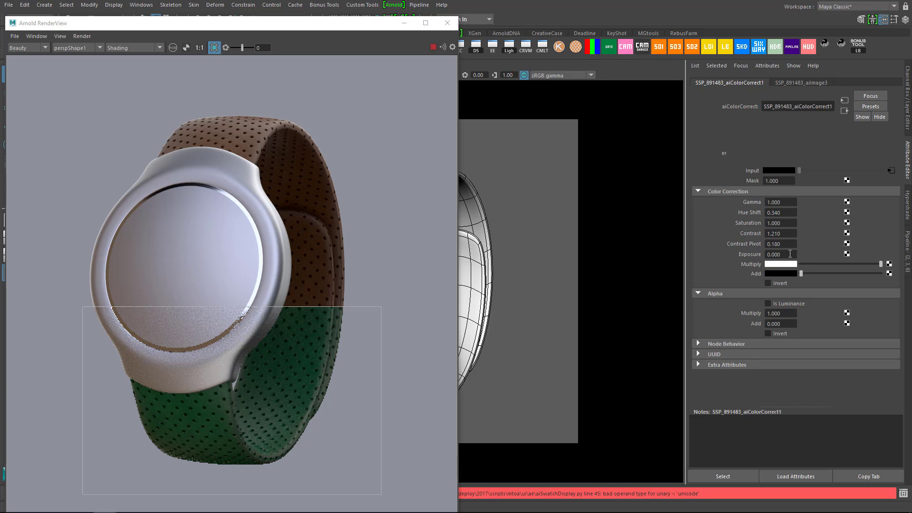
- Set aiColorCorrect1's Saturation to 0.63, Hue Shift to 0.5 and Gamma to 0.46, and preview a small region of the lower band
left_click_drag(792, 254, 769, 226, "ctrl")
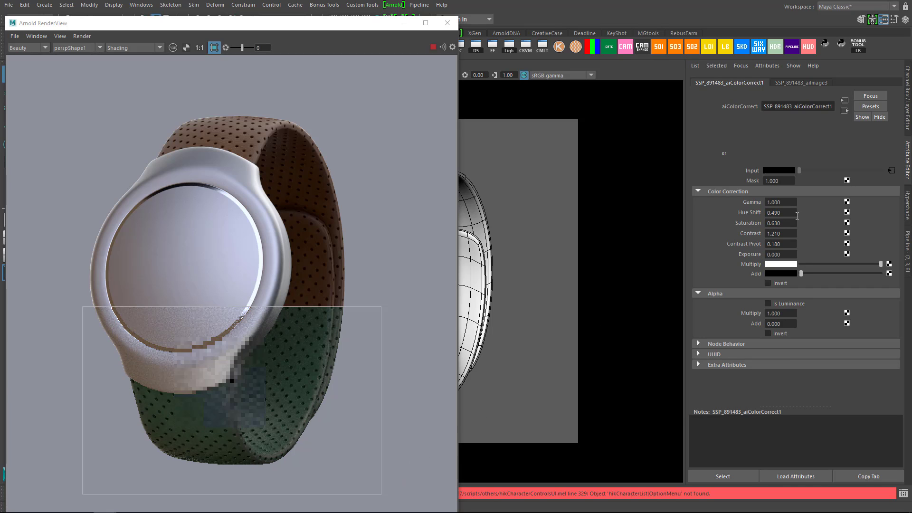
left_click_drag(789, 214, 762, 206, "ctrl")
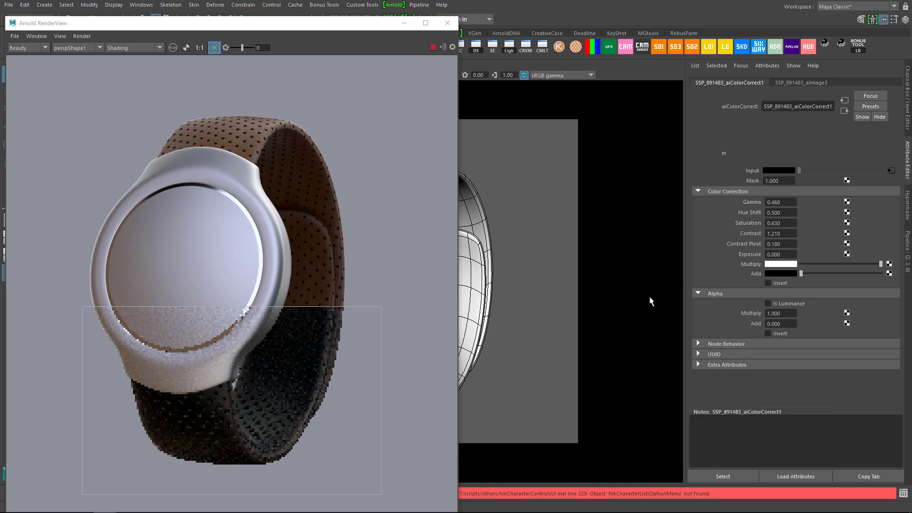
left_click(424, 421)
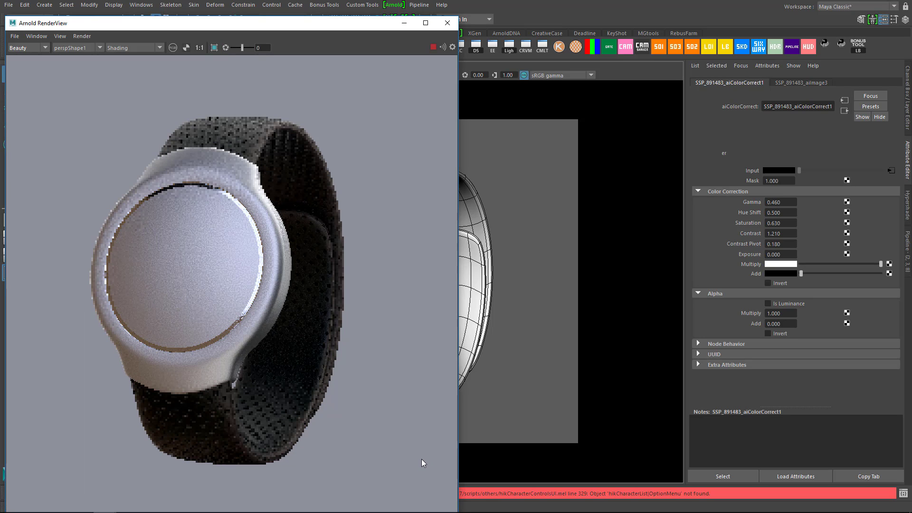
left_click_drag(203, 385, 252, 438)
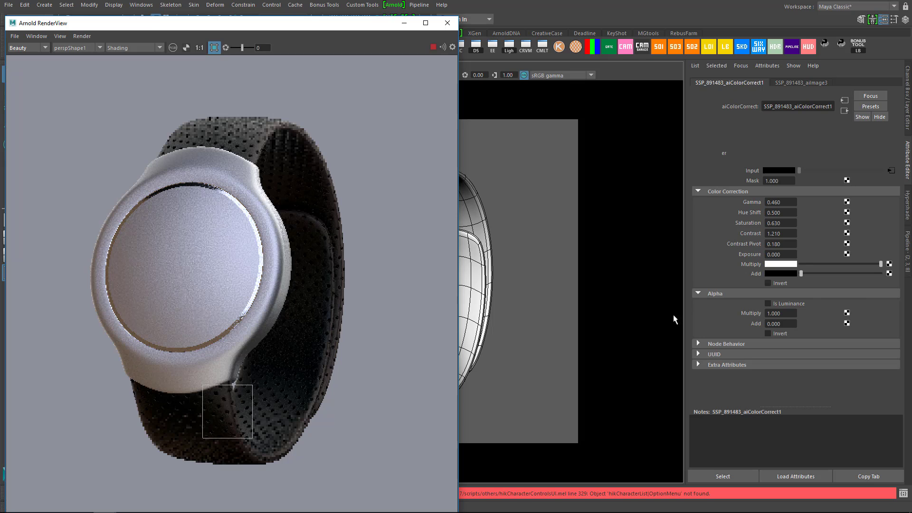
- Open SSP_891483_aiColorCorrect3, try a lower Saturation and undo it, and set Gamma to 0.35
left_click(911, 208)
middle_click_drag(793, 355, 769, 273, "alt")
left_click(746, 217)
double_click(768, 274)
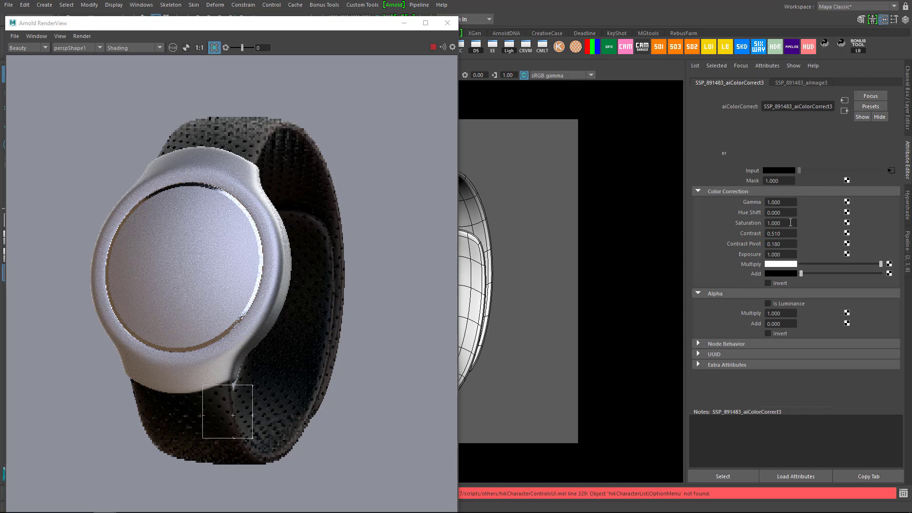
left_click_drag(791, 222, 743, 228, "ctrl")
key("ctrl+z")
left_click_drag(787, 202, 757, 206, "ctrl")
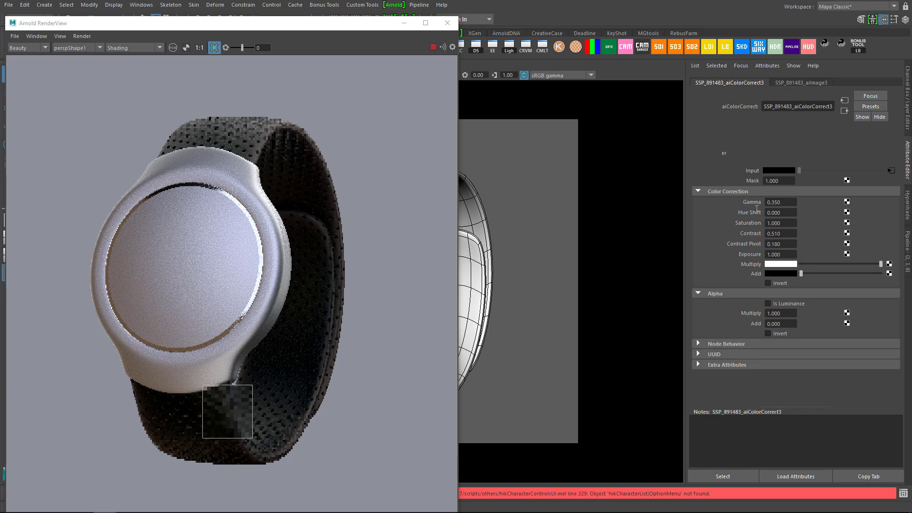
- Reset the Gamma of SSP_891483_aiColorCorrect3 to 1 and set its Hue Shift to 0.47
left_click(348, 427)
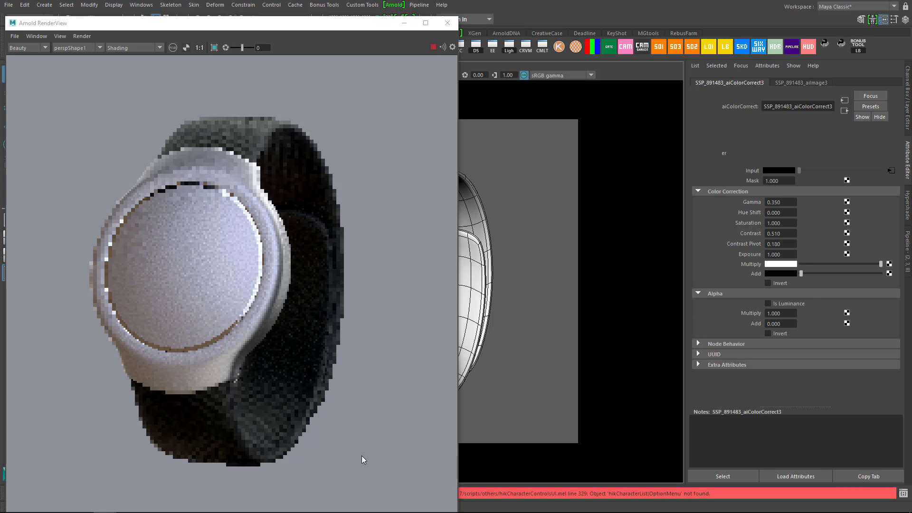
left_click_drag(239, 118, 285, 165)
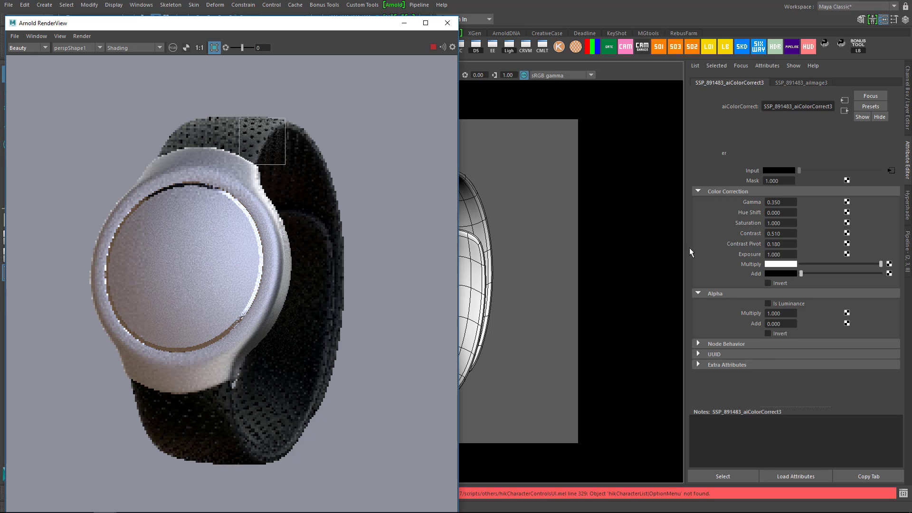
left_click(781, 202)
type("1")
key("Return")
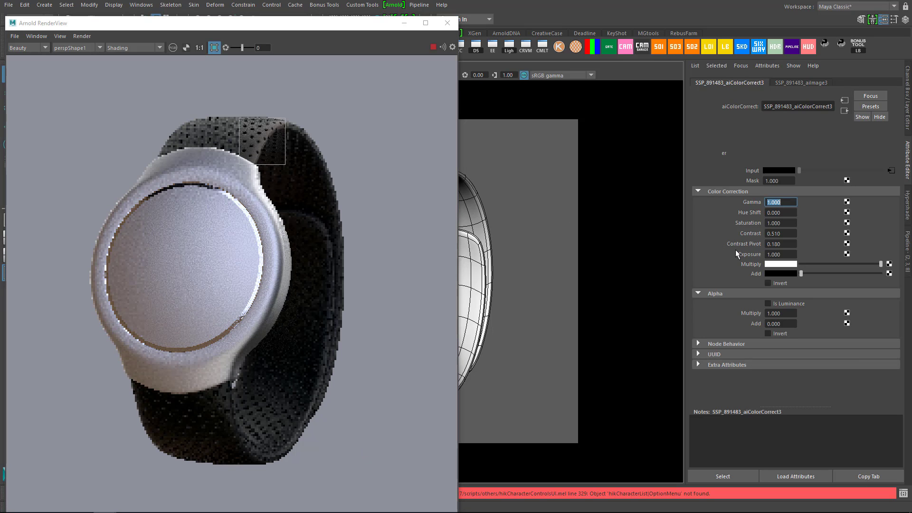
left_click(783, 223)
left_click_drag(785, 210, 809, 214, "ctrl")
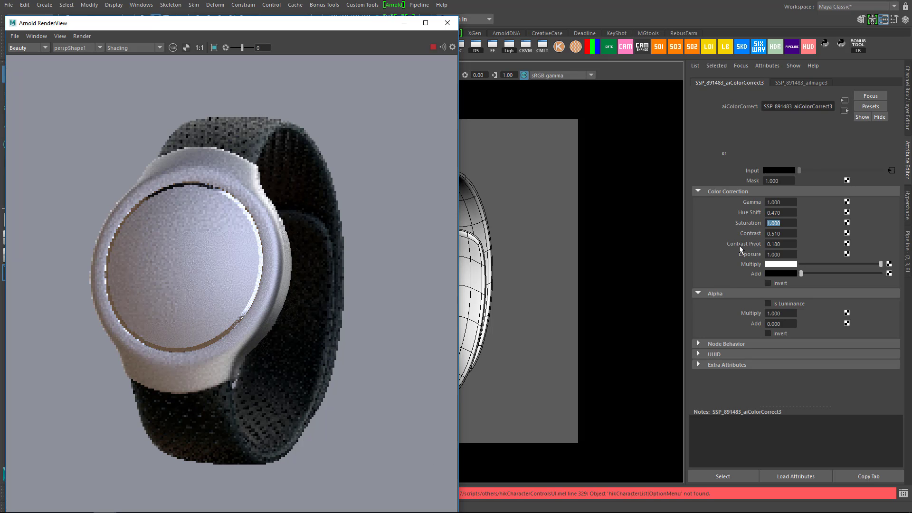
- Reopen SSP_891483_aiColorCorrect1 from the shading network and try a higher Gamma
left_click(908, 205)
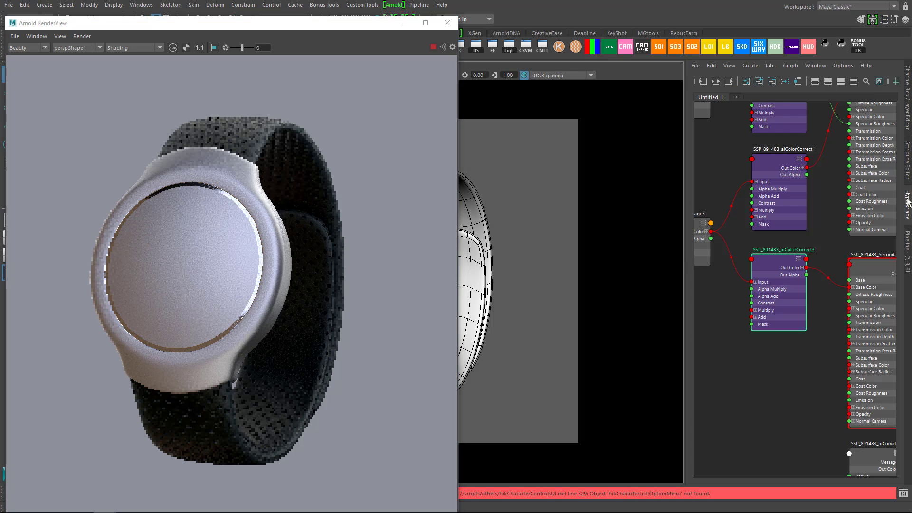
middle_click_drag(774, 202, 772, 321, "alt")
left_click(769, 211)
middle_click_drag(787, 220, 745, 222, "alt")
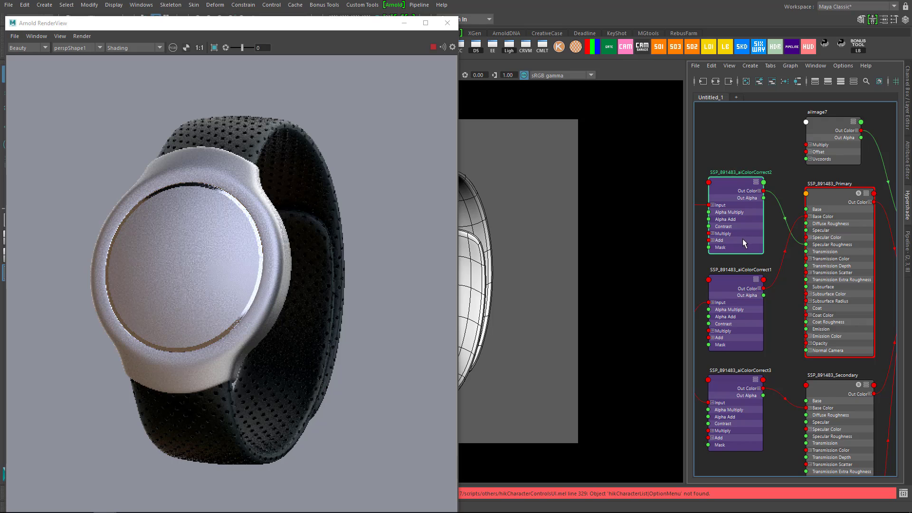
double_click(765, 286)
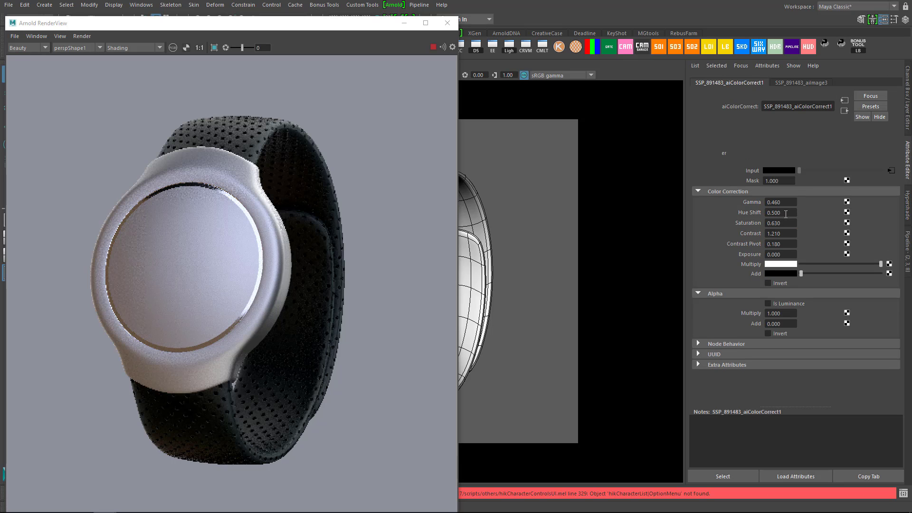
left_click_drag(785, 204, 767, 218, "ctrl")
- Undo the latest Gamma and Hue Shift changes on the perforated leather's colour correction nodes
key("ctrl+z")
key("ctrl+z")
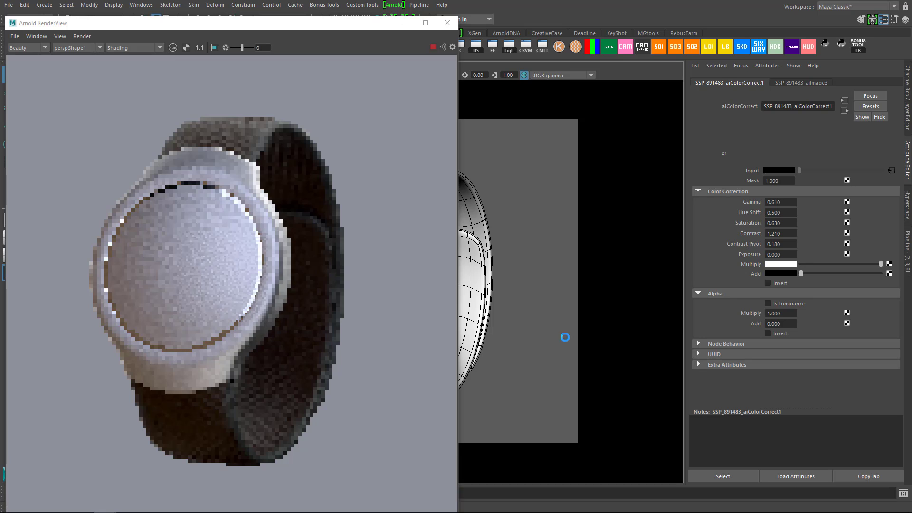
key("ctrl+z")
key("ctrl+z")
key("ctrl+z")
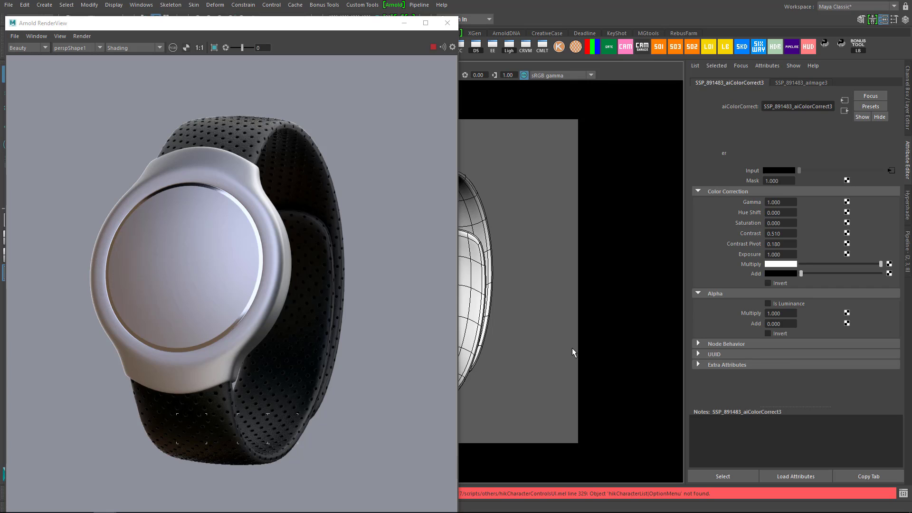
- Reopen Layout Tools, import the leather file SSP_447203 from the Leather folder and assign its material to the watch band
left_click(907, 209)
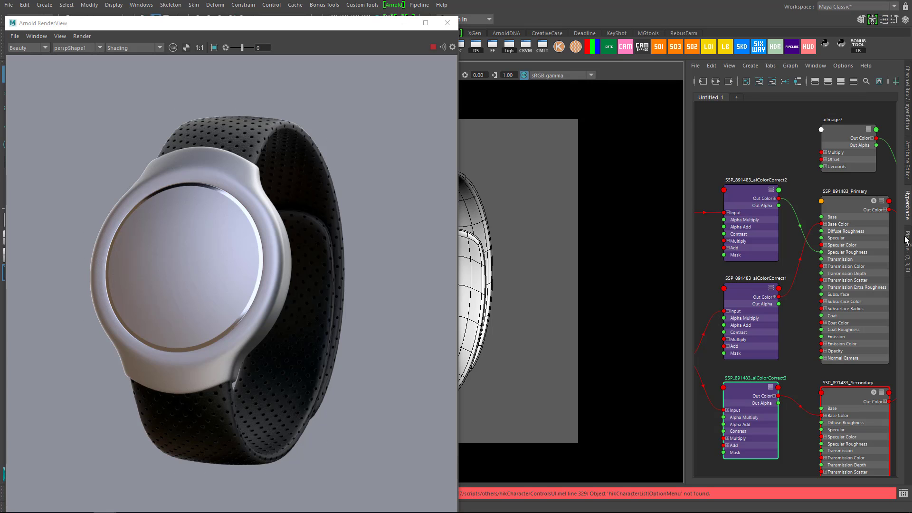
left_click(826, 46)
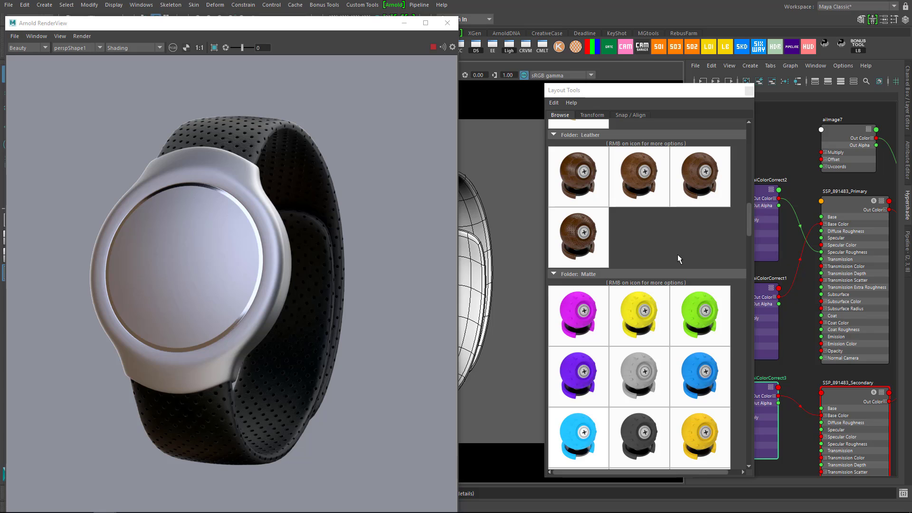
right_click(703, 180)
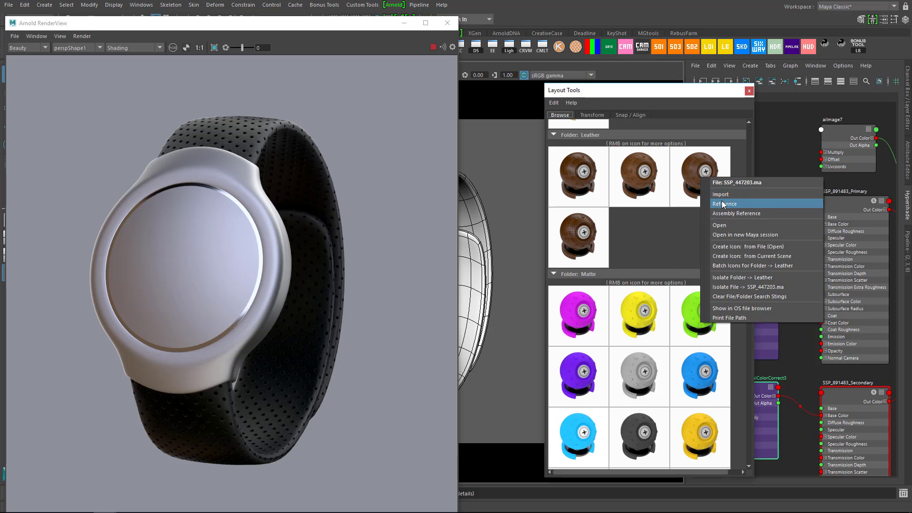
left_click(721, 194)
mouse_move(482, 230)
right_mouse_down()
mouse_move(475, 461)
mouse_move(530, 496)
mouse_move(551, 481)
right_mouse_up()
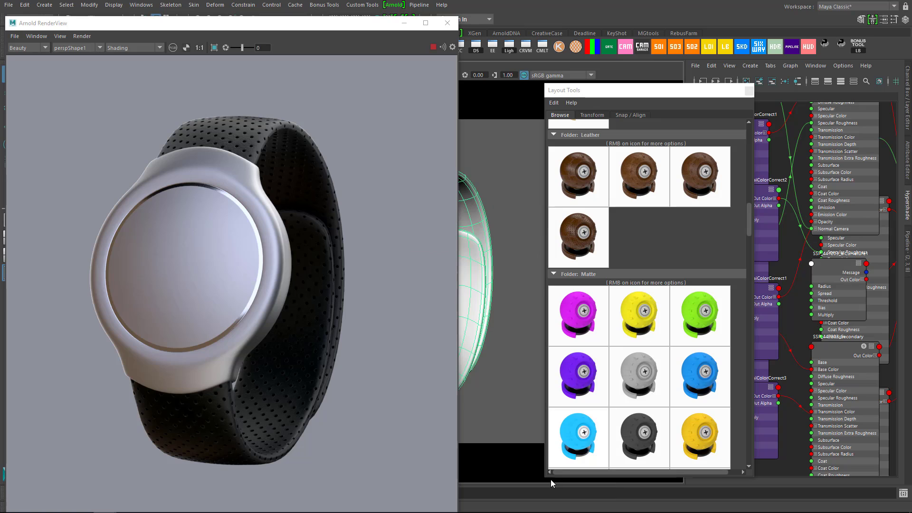
- Move the Arnold preview window clear of the main toolbars and close Layout Tools
left_click(445, 49)
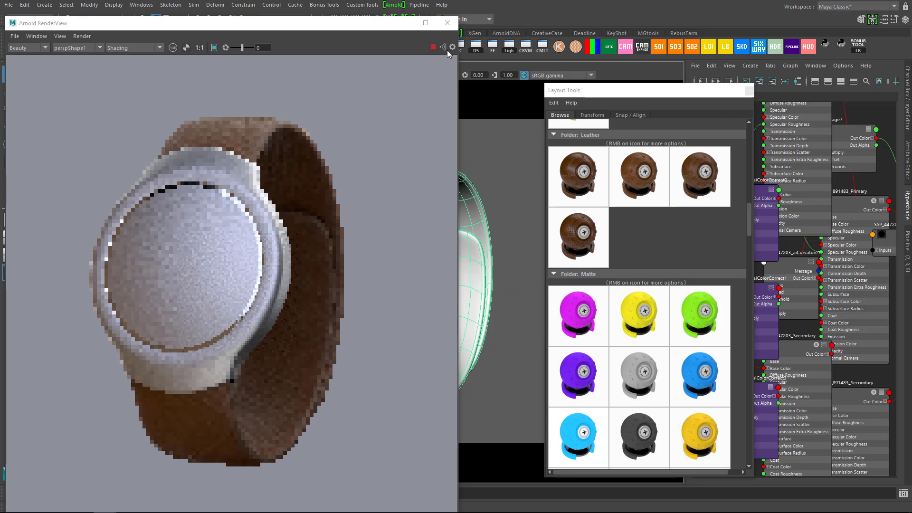
left_click(449, 26)
left_click(398, 5)
left_click(403, 18)
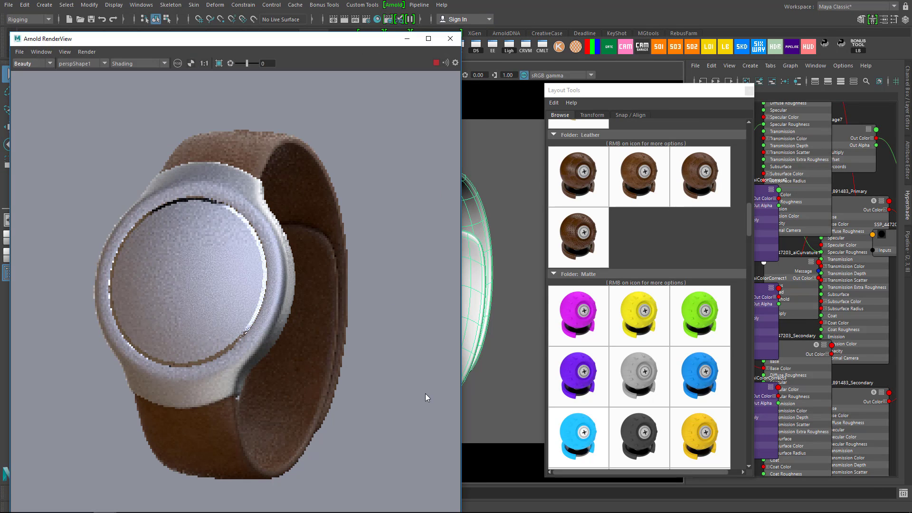
left_click(749, 90)
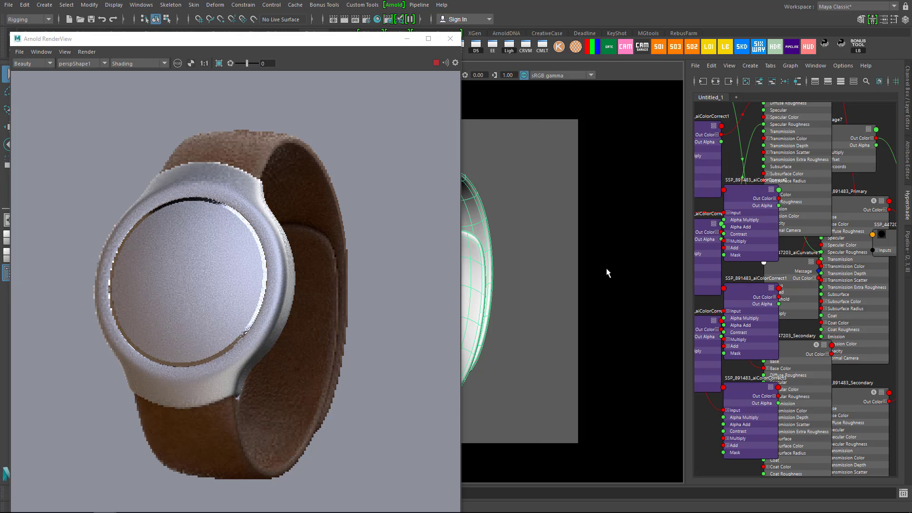
- Locate the SSP_447203_aiColorCorrect3 node in the new leather's shading network and examine its colour correction settings
right_click_drag(733, 262, 853, 428)
middle_click_drag(814, 302, 821, 351, "alt")
middle_click_drag(789, 259, 787, 247, "alt")
left_click(774, 225)
double_click(773, 239)
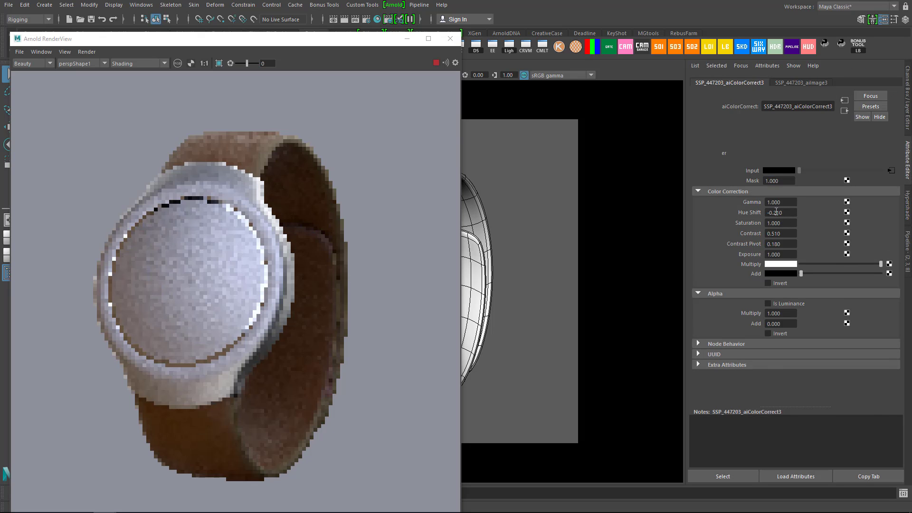
key("ctrl+a")
key("ctrl+a")
- Open SSP_447203_aiColorCorrect1 and set its Hue Shift to 0.4
left_click(908, 205)
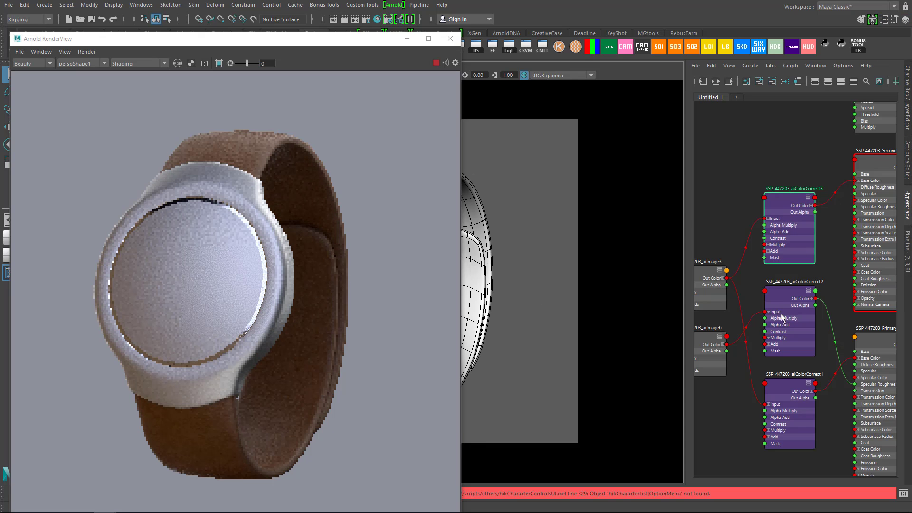
middle_click_drag(821, 365, 768, 248, "alt")
double_click(751, 273)
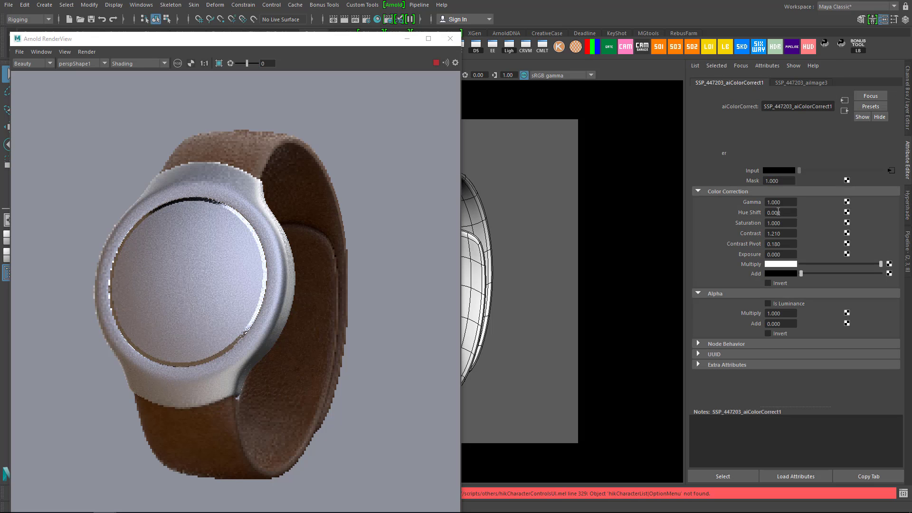
left_click_drag(793, 212, 804, 212, "ctrl")
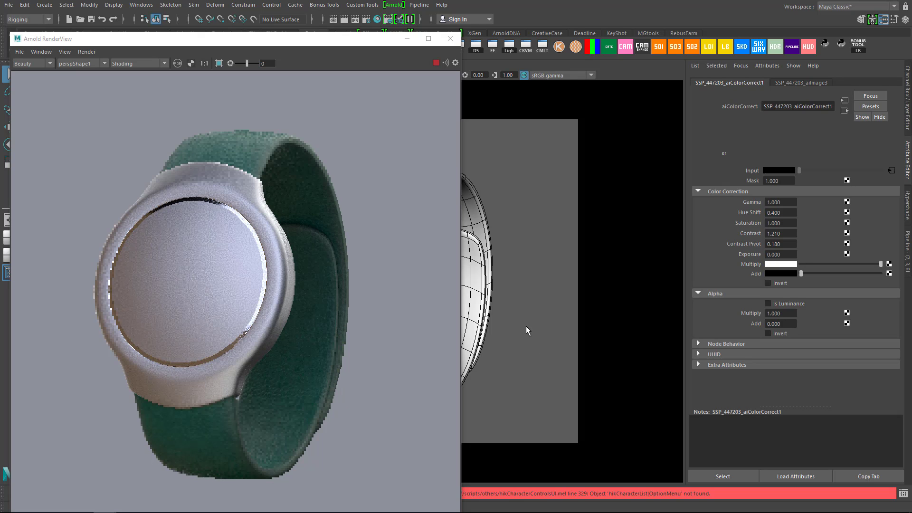
- Reopen Layout Tools and import the green metallic material SSP_207249 from the Tin folder
left_click(855, 54)
left_click_drag(748, 218, 742, 398)
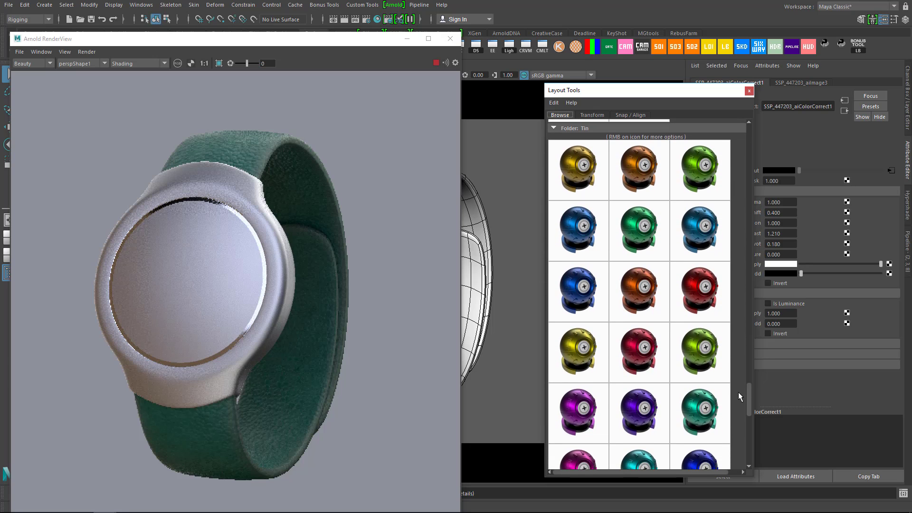
right_click(690, 272)
left_click(675, 248)
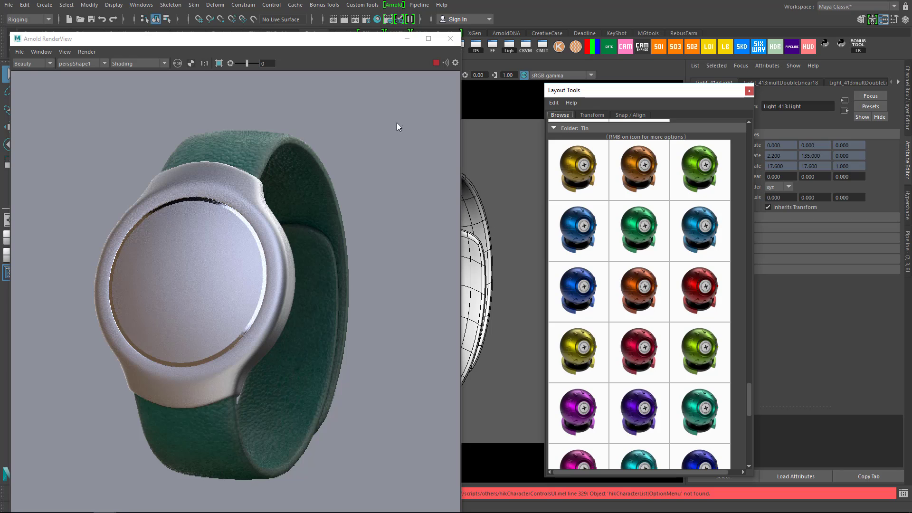
- Assign the existing material SSP_207249 to the watch body and move the Arnold preview window back
left_click_drag(372, 42, 298, 39)
left_click(423, 230)
right_click_drag(423, 230, 443, 494)
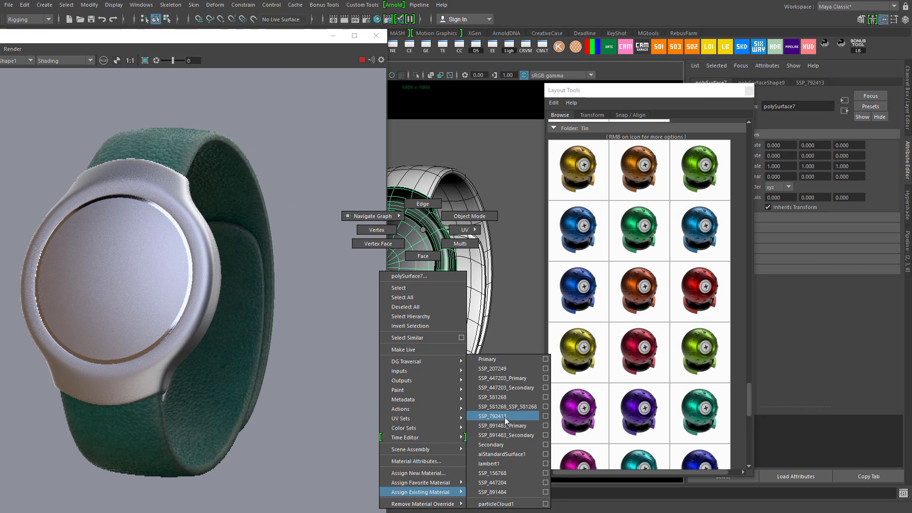
left_click(506, 369)
left_click_drag(294, 44, 408, 35)
- Close Layout Tools, reopen SSP_447203_aiColorCorrect1 from the band's network, and set its Hue Shift to 0.33 and Gamma to 1.6
left_click(449, 186)
left_click(907, 200)
left_click(749, 90)
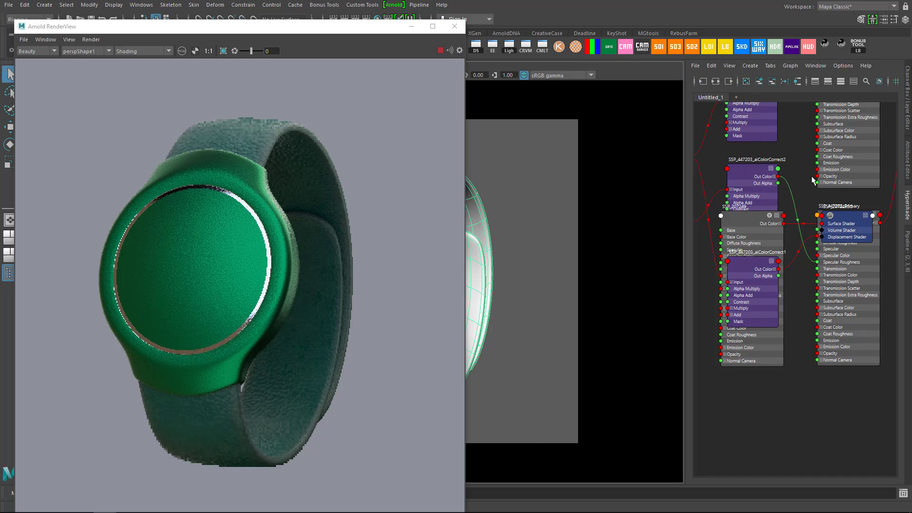
scroll(759, 337, "up", 3)
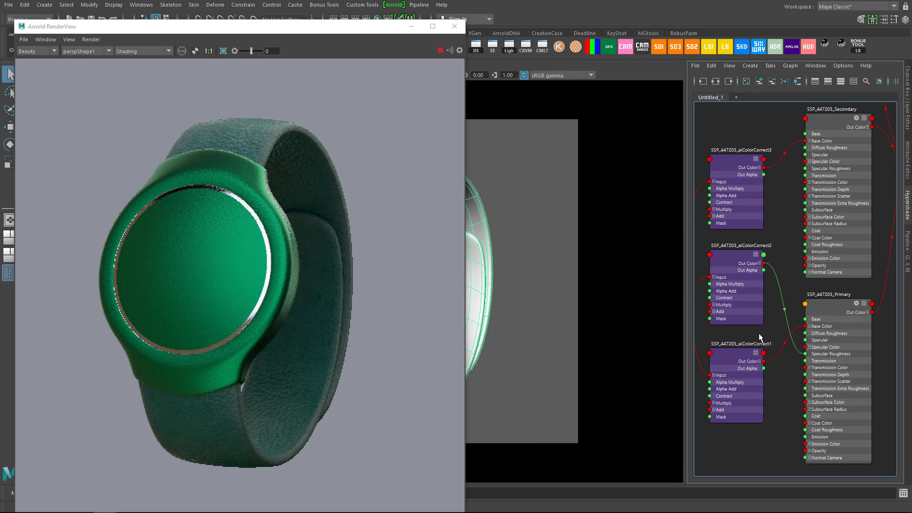
left_click(743, 370)
key("ctrl+a")
mouse_move(771, 212)
left_mouse_down("ctrl")
mouse_move(818, 203)
mouse_move(758, 214)
left_mouse_up("ctrl")
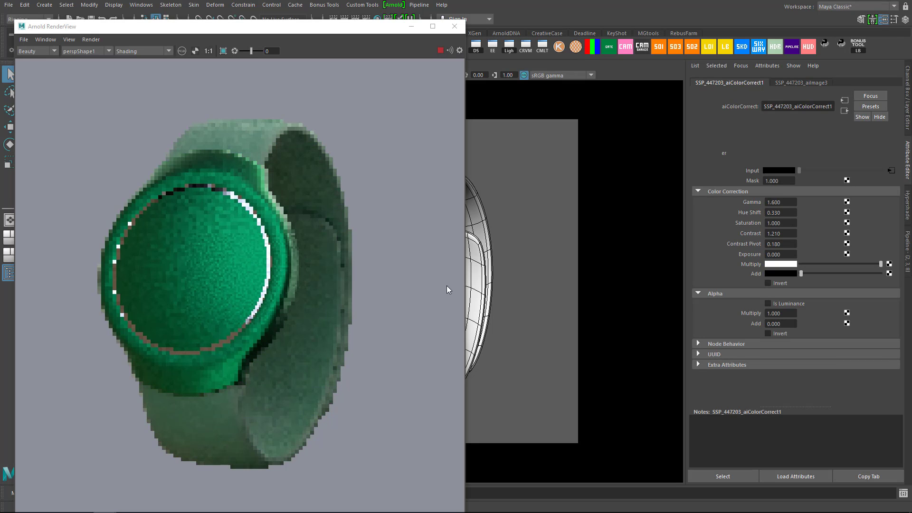